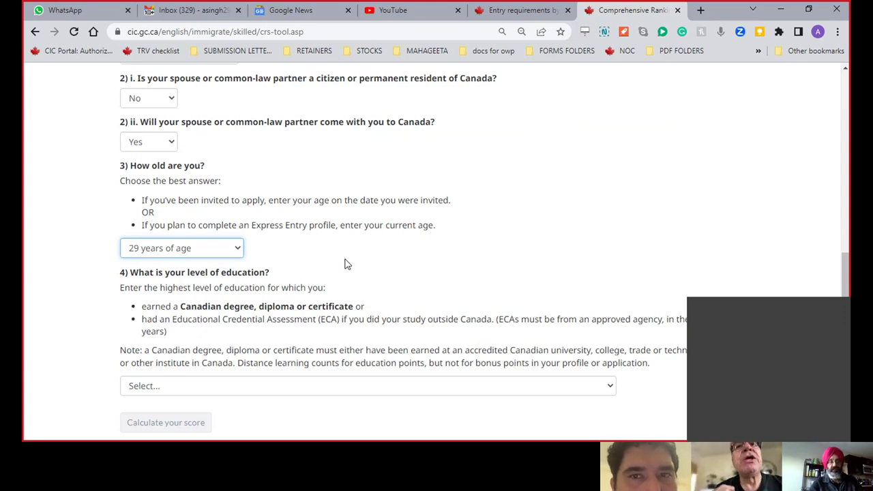
# Set the level of education to the Master's or professional degree option and answer No to having earned a Canadian degree, diploma or certificate.
pyautogui.scroll(-3, 345, 264)
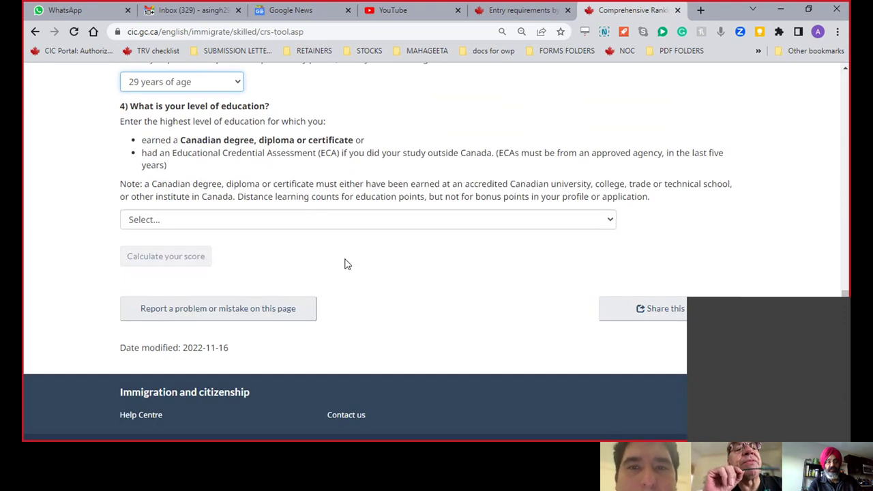
pyautogui.click(379, 220)
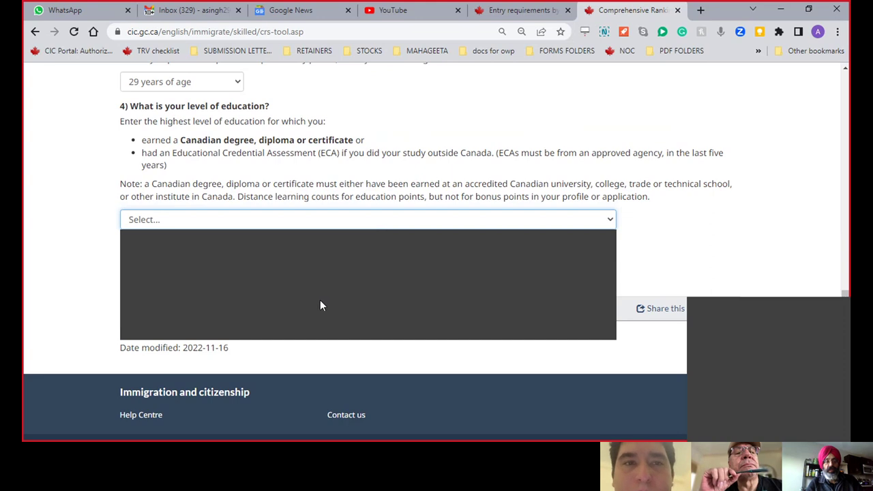
pyautogui.click(311, 322)
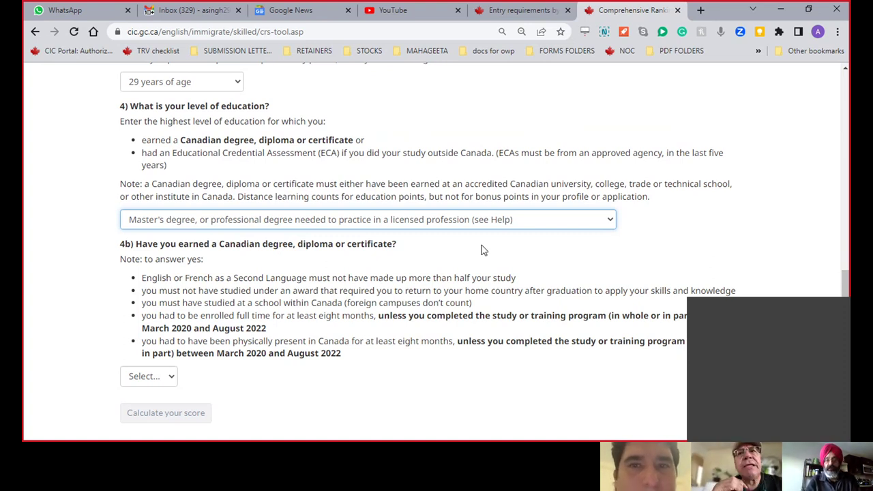
pyautogui.scroll(-1, 483, 250)
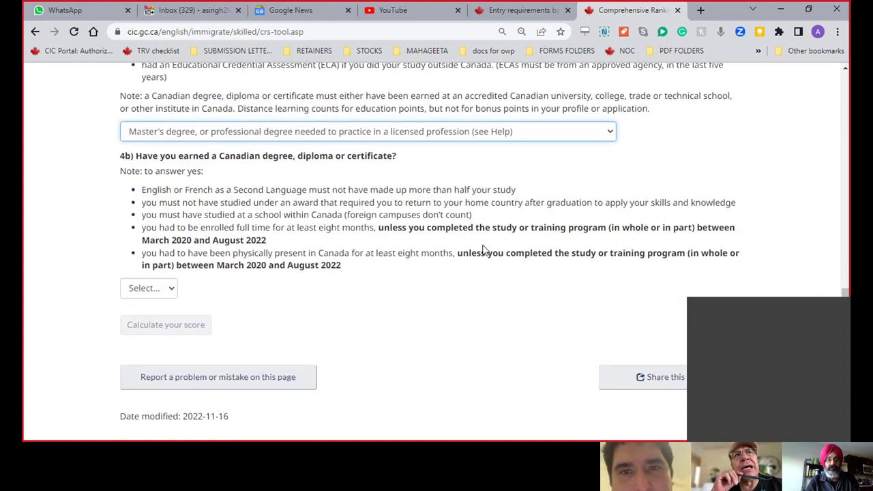
pyautogui.scroll(-1, 483, 250)
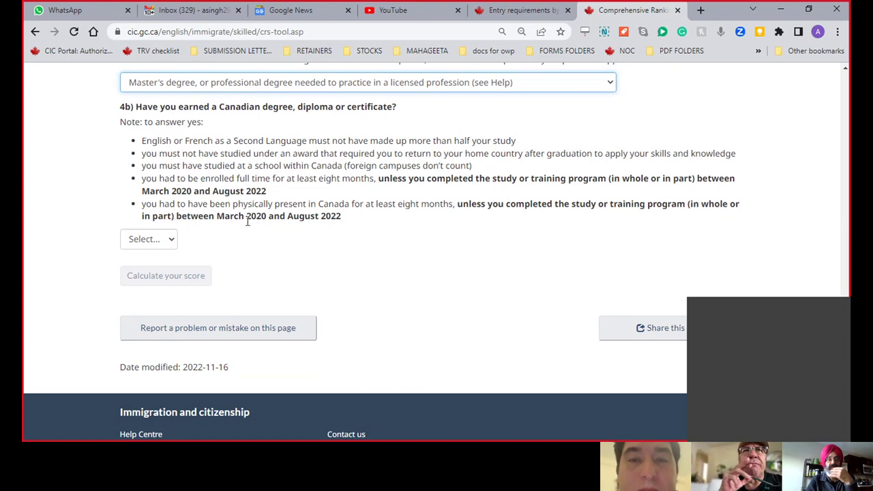
pyautogui.click(171, 242)
pyautogui.click(150, 272)
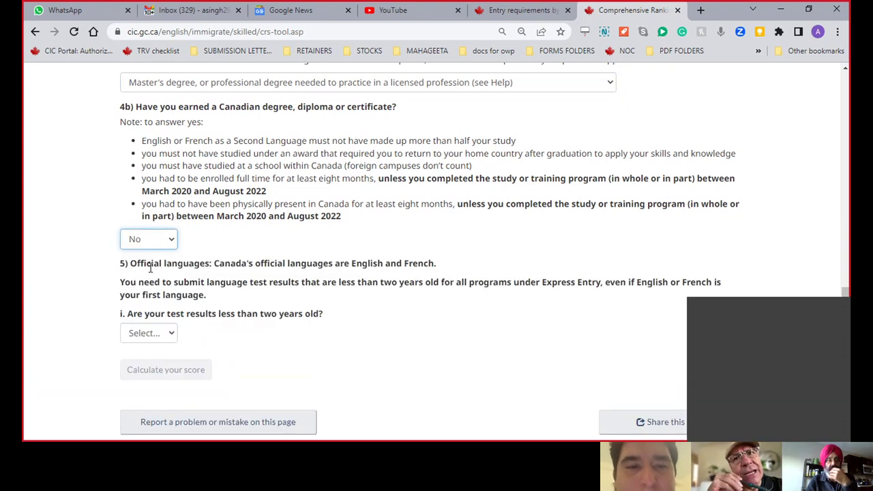
# Answer Yes to test results being less than two years old and choose IELTS as the first official language test.
pyautogui.scroll(-2, 304, 244)
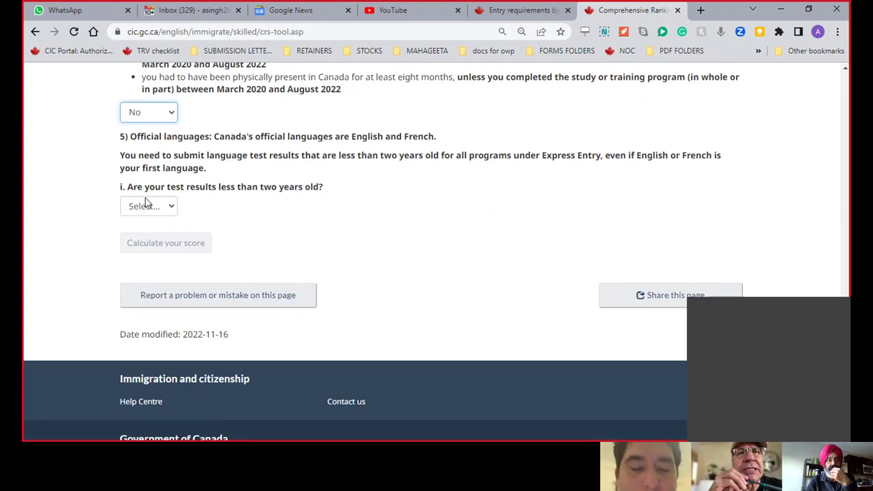
pyautogui.click(164, 211)
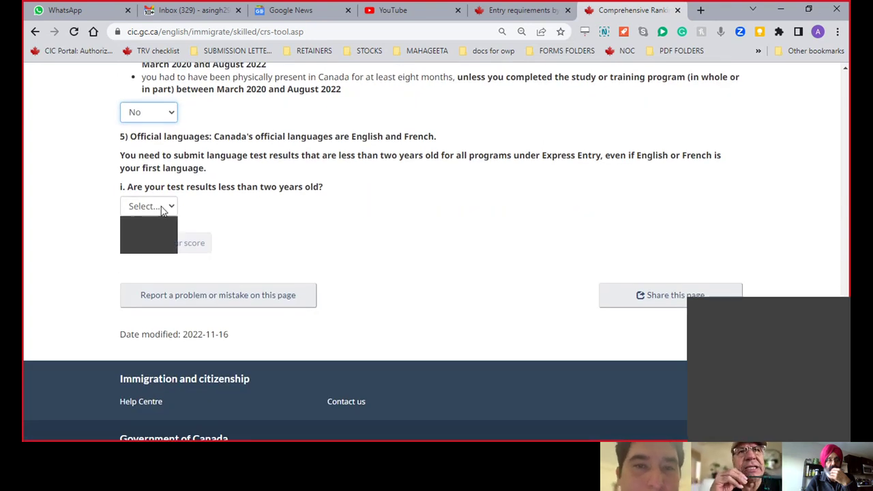
pyautogui.click(150, 249)
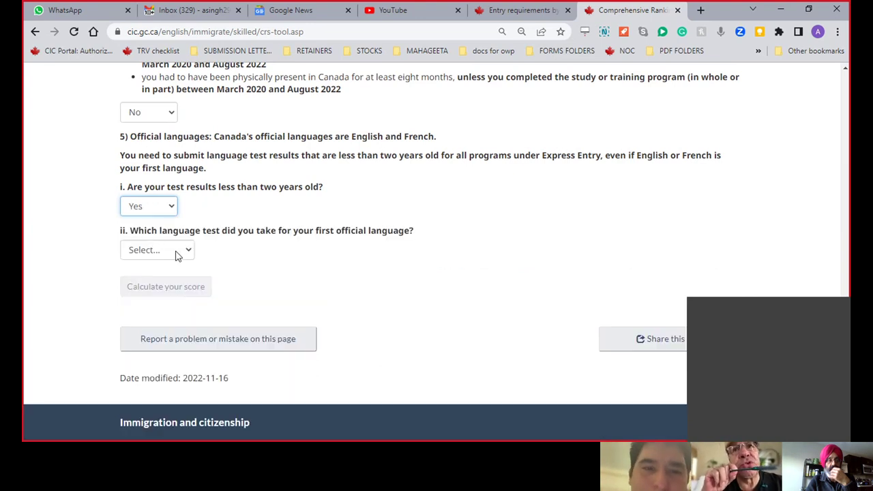
pyautogui.click(176, 254)
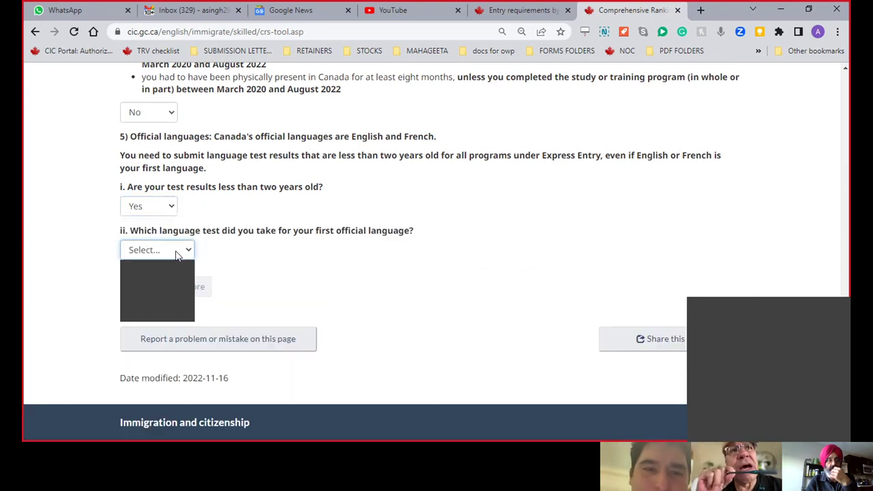
pyautogui.click(165, 291)
# Set the IELTS speaking score to 7.0 and the listening score to 6.0 - 7.0.
pyautogui.scroll(-1, 277, 274)
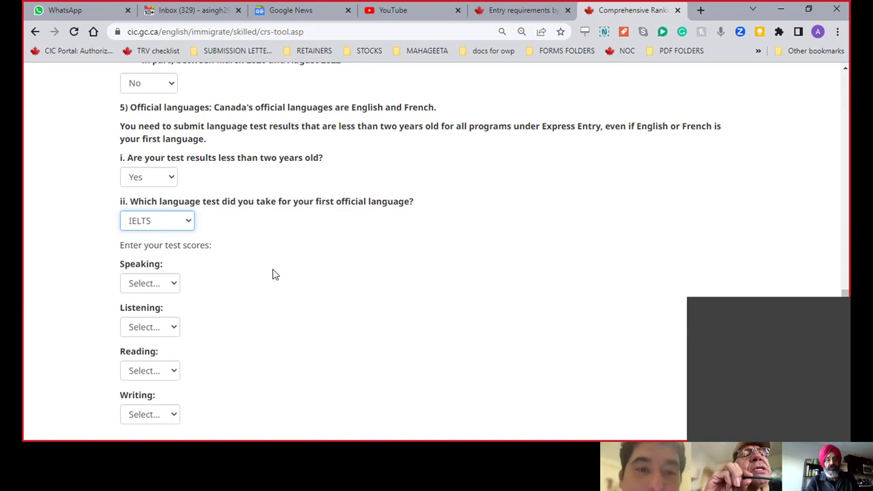
pyautogui.scroll(-1, 272, 274)
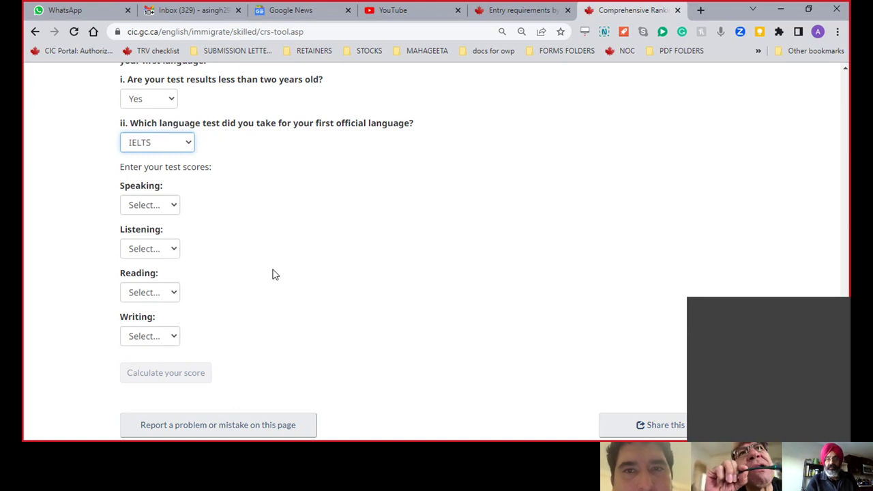
pyautogui.click(168, 206)
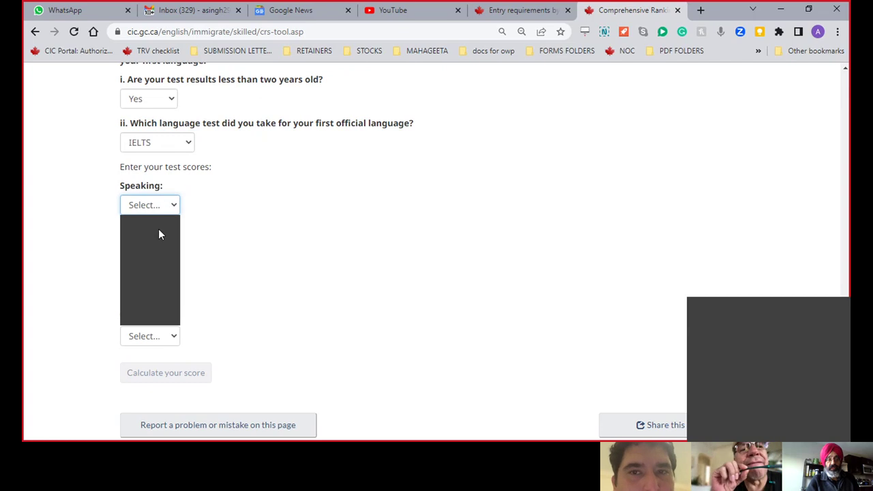
pyautogui.click(159, 251)
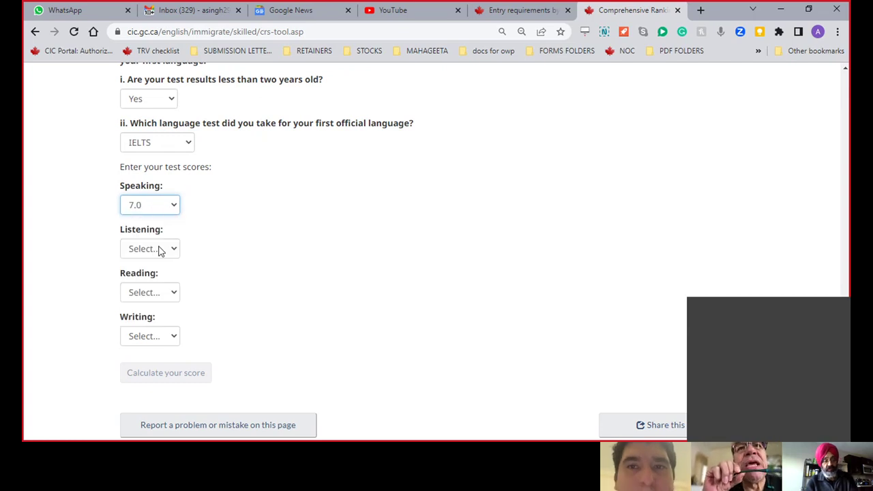
pyautogui.press('Tab')
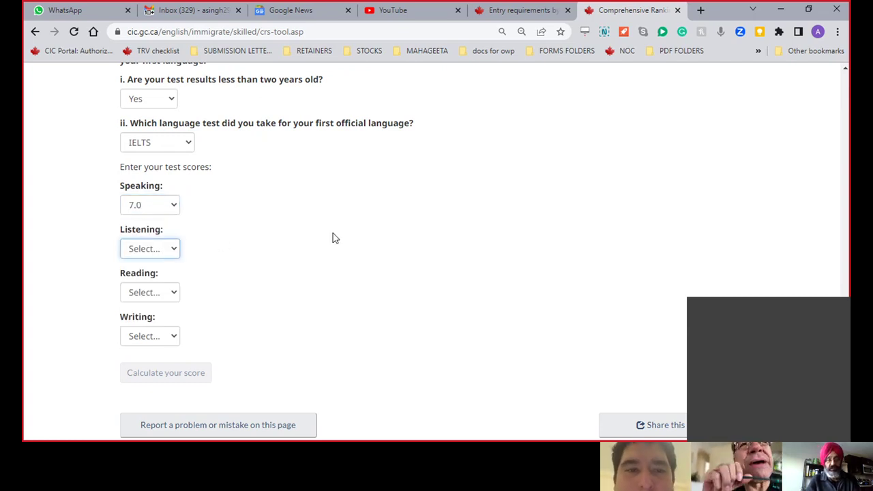
pyautogui.press('Down')
pyautogui.press('Down')
pyautogui.press('Down')
pyautogui.press('Down')
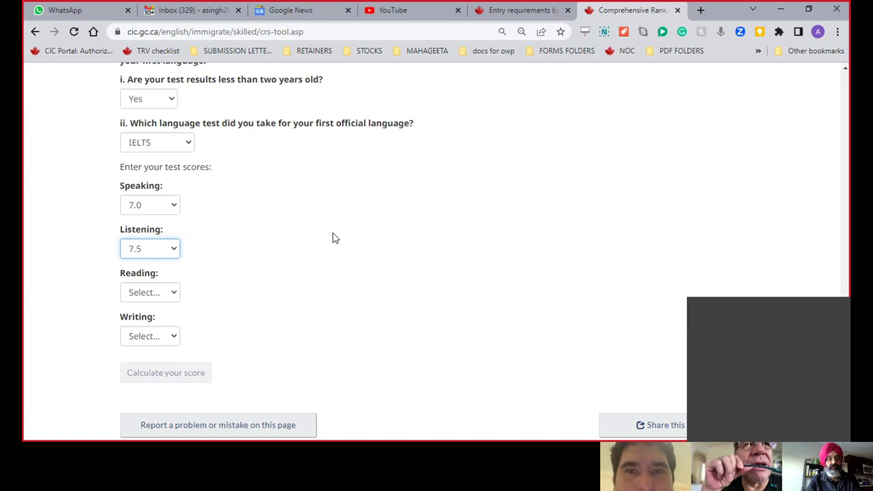
pyautogui.press('Down')
# Set the IELTS reading score to 7.0 - 7.5 and the writing score to 7.0.
pyautogui.press('Tab')
pyautogui.press('Down')
pyautogui.press('Down')
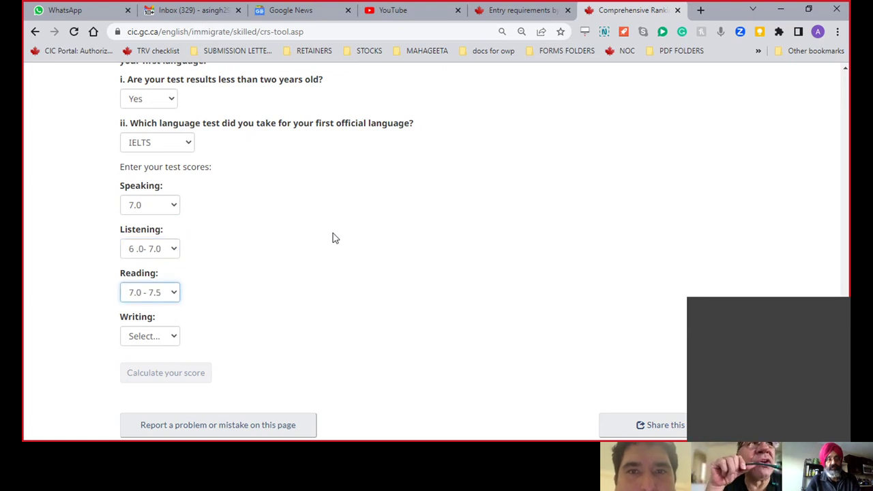
pyautogui.press('Tab')
pyautogui.press('Down')
pyautogui.press('Down')
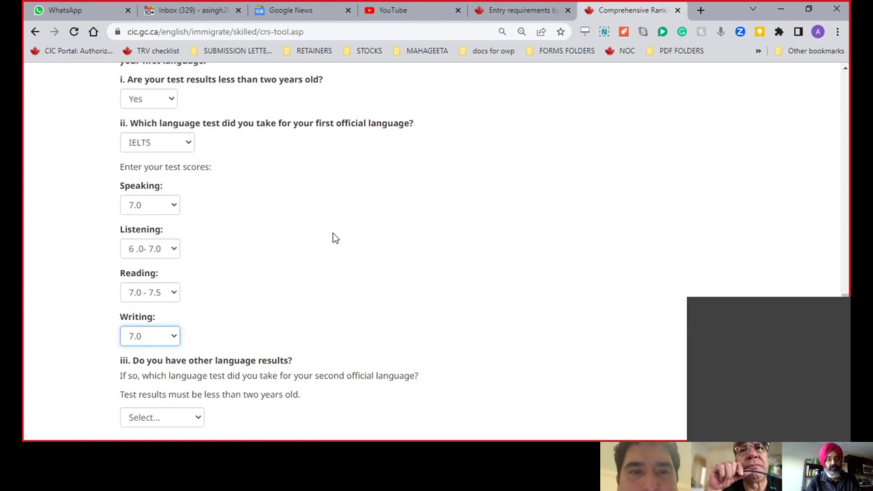
# Mark the second official language test results as not applicable.
pyautogui.scroll(-2, 334, 237)
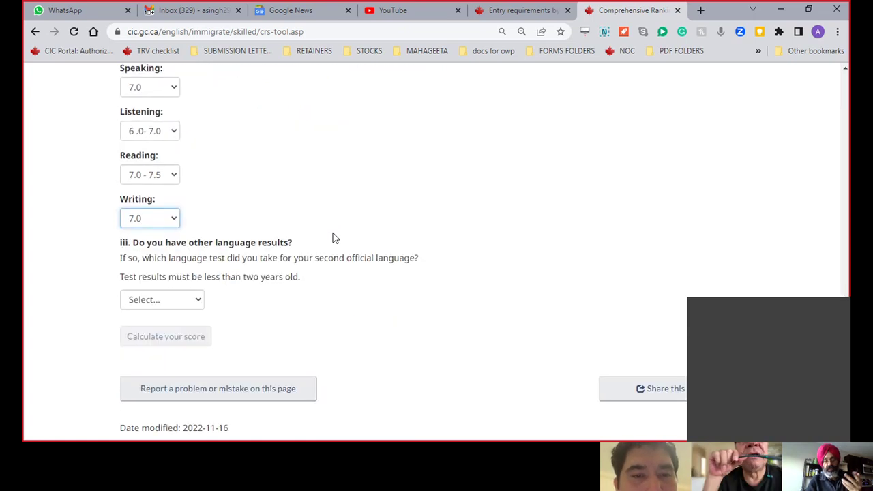
pyautogui.scroll(-1, 334, 237)
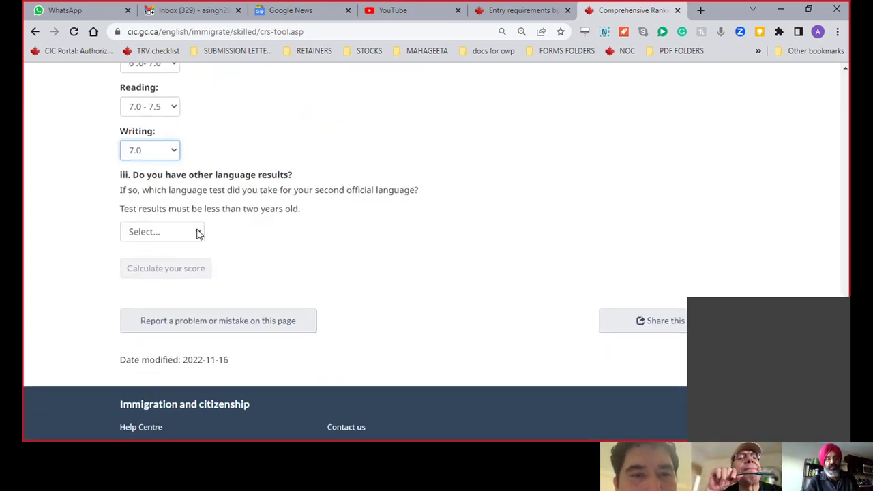
pyautogui.click(198, 233)
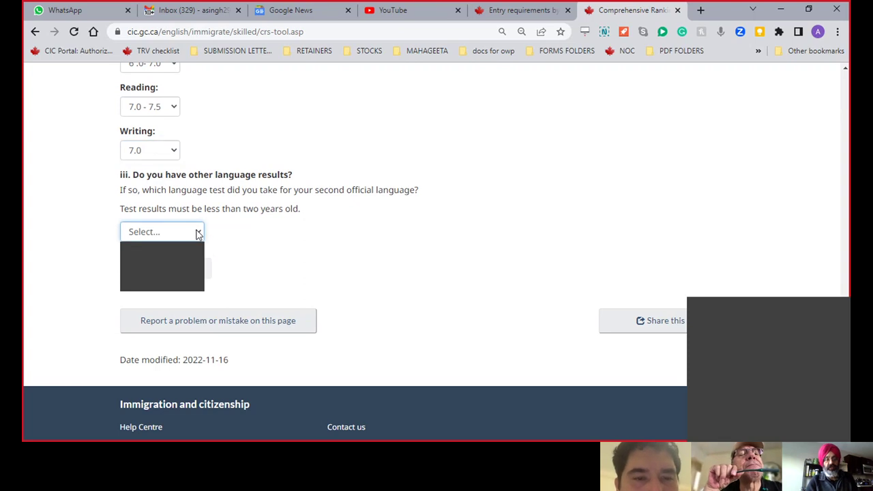
pyautogui.click(184, 289)
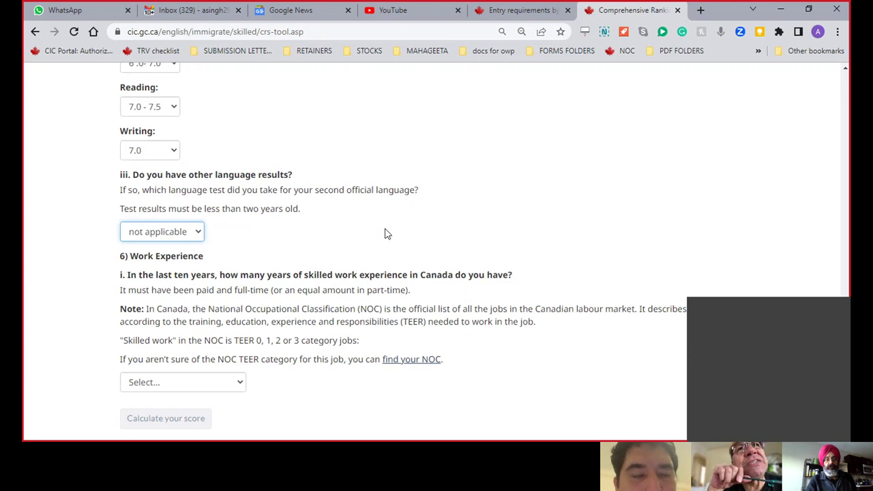
# Set skilled work experience in Canada to None or less than a year and foreign skilled work experience to 3 years or more.
pyautogui.scroll(-1, 385, 234)
pyautogui.scroll(-1, 386, 234)
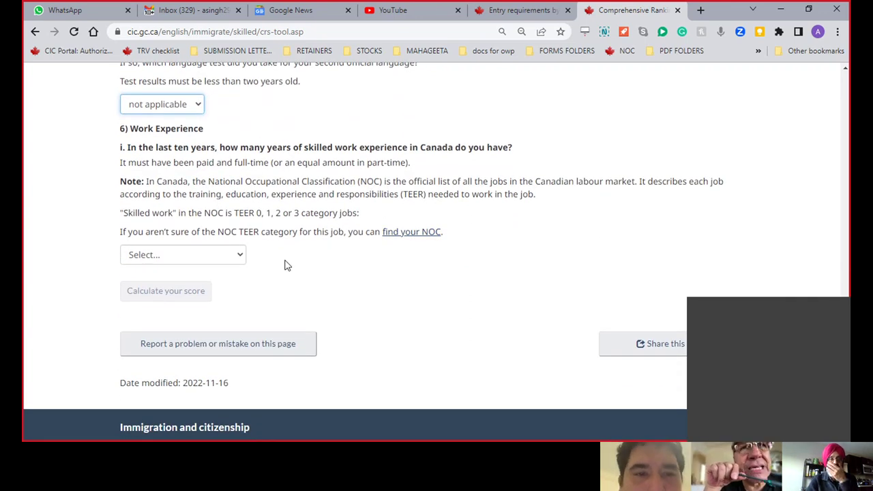
pyautogui.click(238, 257)
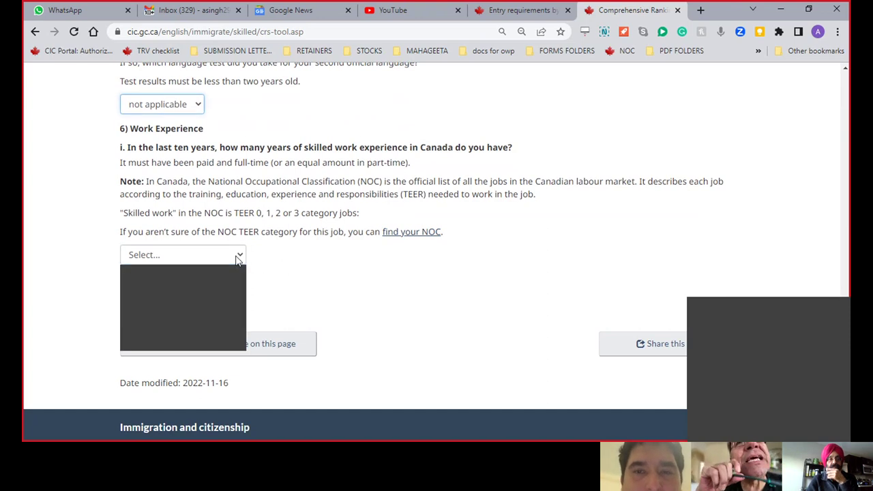
pyautogui.click(214, 281)
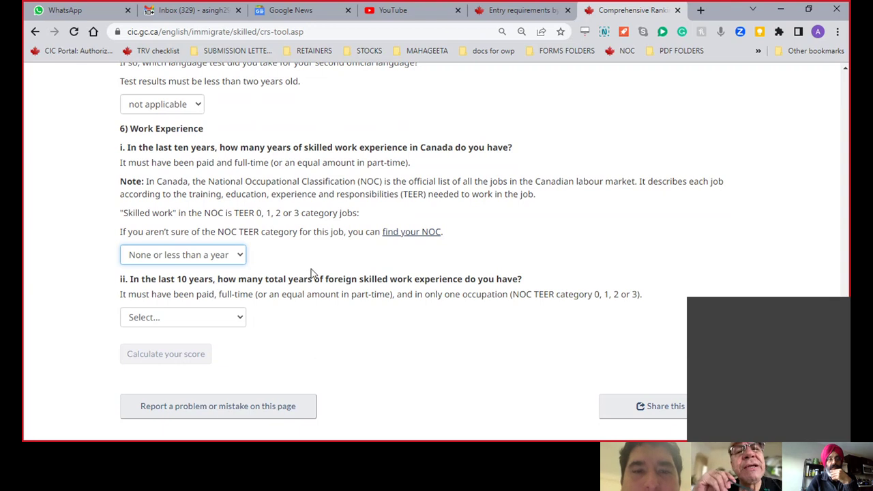
pyautogui.scroll(-2, 313, 273)
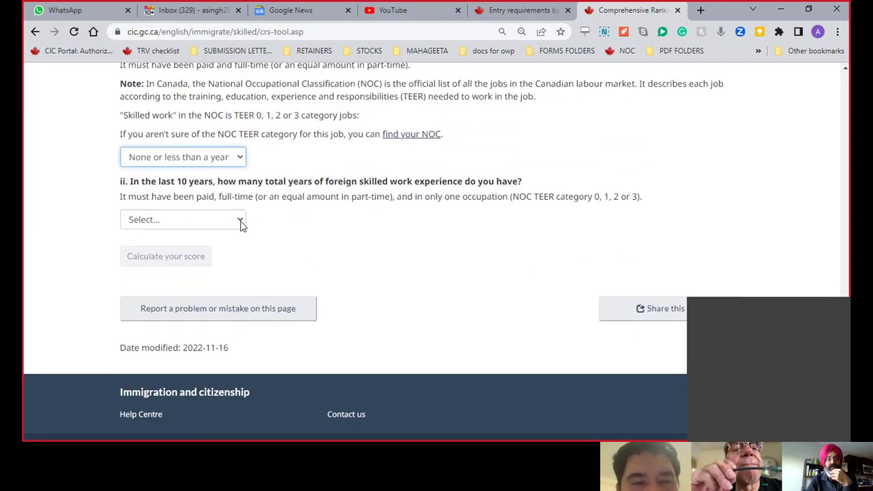
pyautogui.click(240, 223)
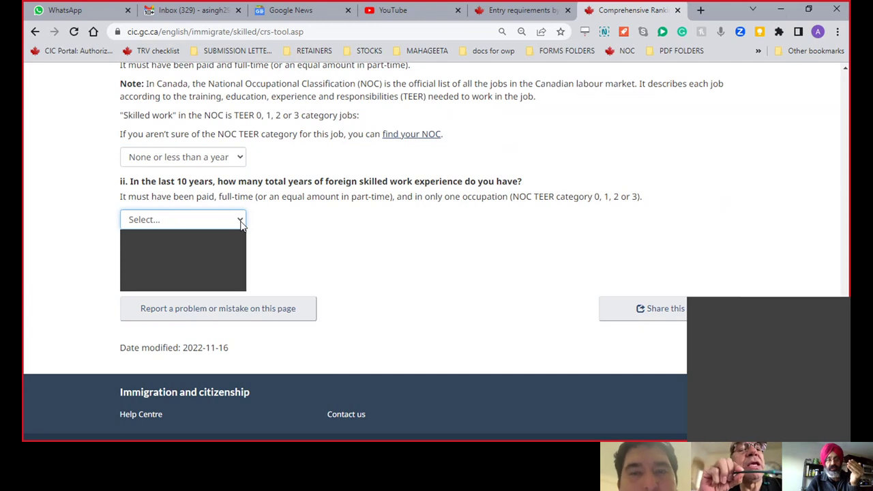
pyautogui.click(195, 288)
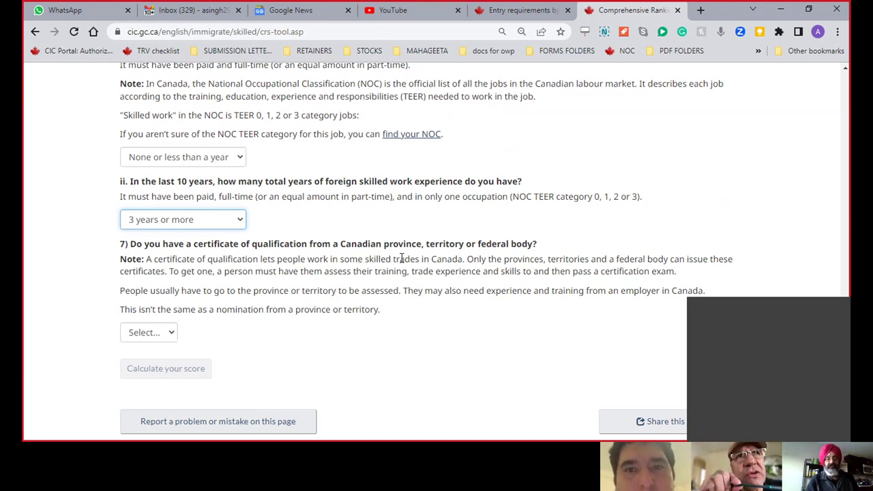
# Answer No to having a certificate of qualification from a Canadian province, territory or federal body.
pyautogui.scroll(-1, 401, 259)
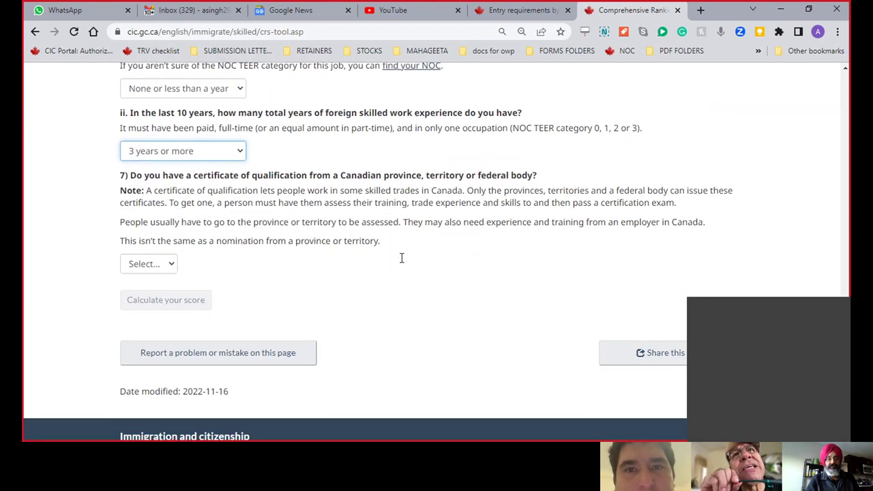
pyautogui.click(172, 264)
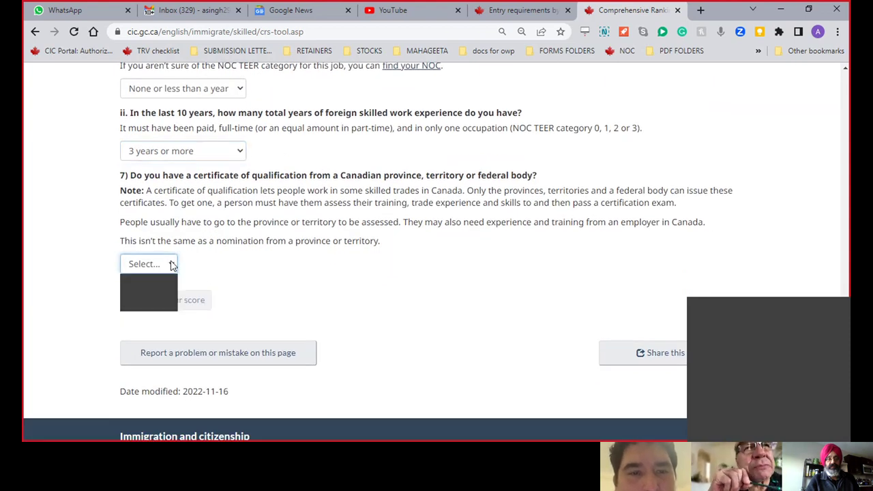
pyautogui.click(151, 293)
# Answer No to having a valid job offer supported by a Labour Market Impact Assessment and No to having a provincial or territorial nomination certificate.
pyautogui.scroll(-1, 345, 260)
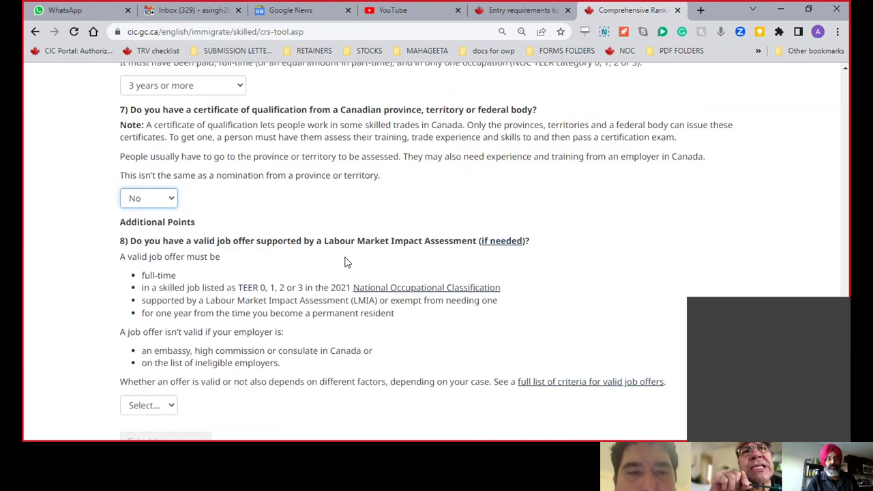
pyautogui.scroll(-2, 345, 261)
pyautogui.click(171, 276)
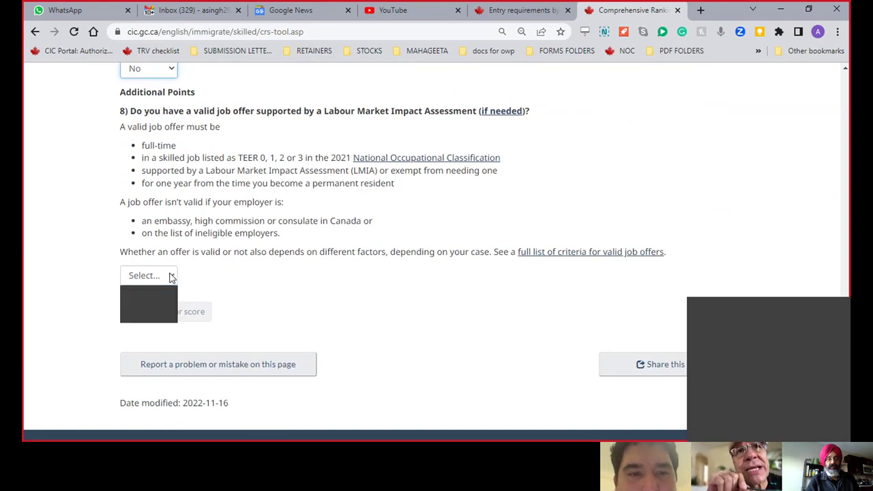
pyautogui.click(148, 304)
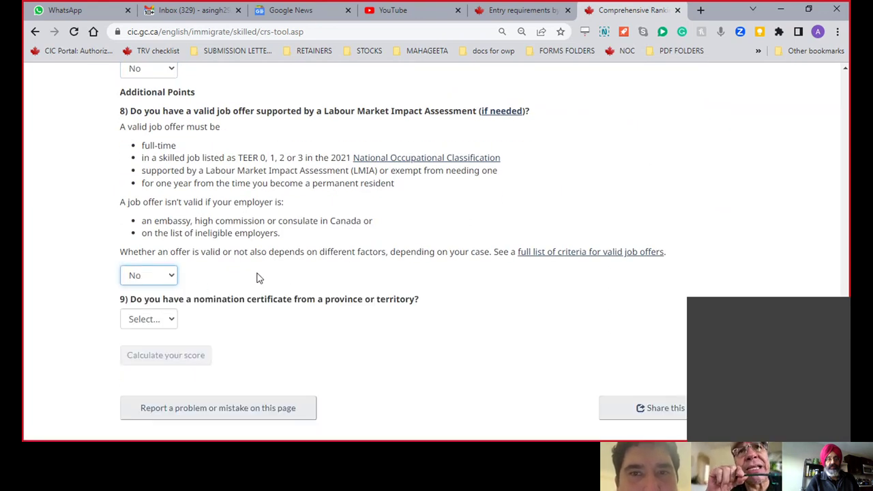
pyautogui.click(167, 319)
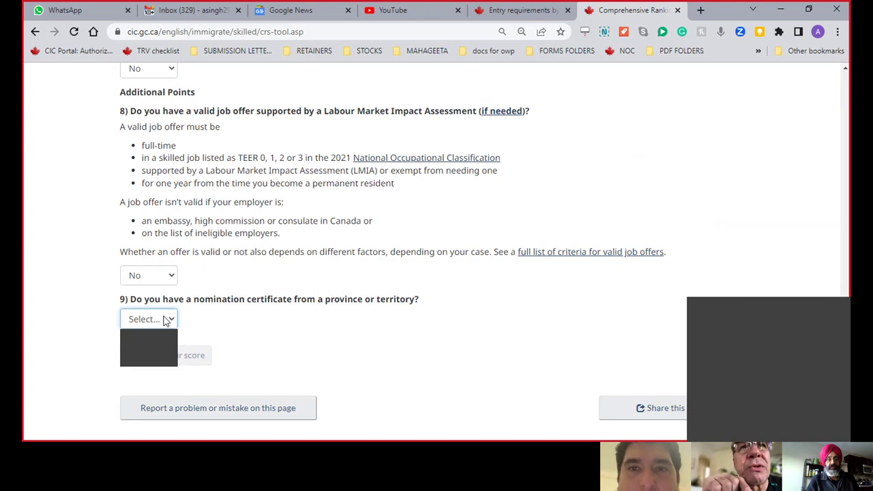
pyautogui.click(149, 348)
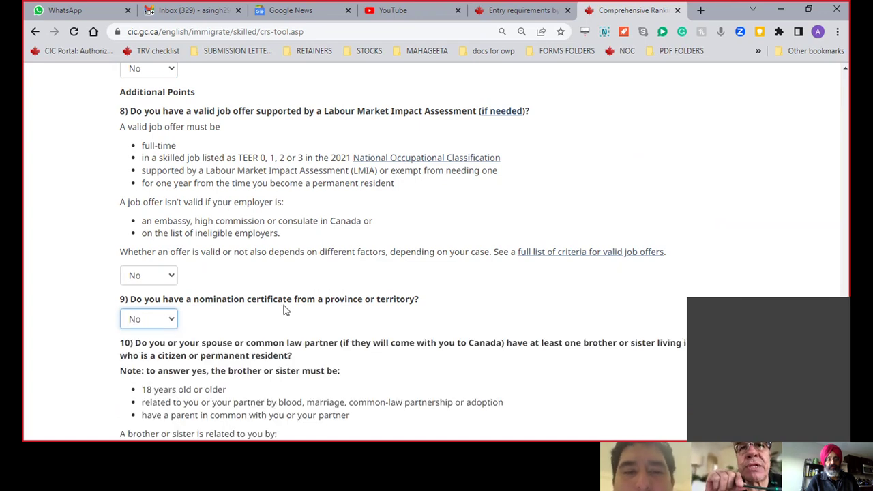
# Answer No to the applicant or spouse having a brother or sister living in Canada who is a citizen or permanent resident.
pyautogui.scroll(-1, 284, 309)
pyautogui.scroll(-3, 284, 309)
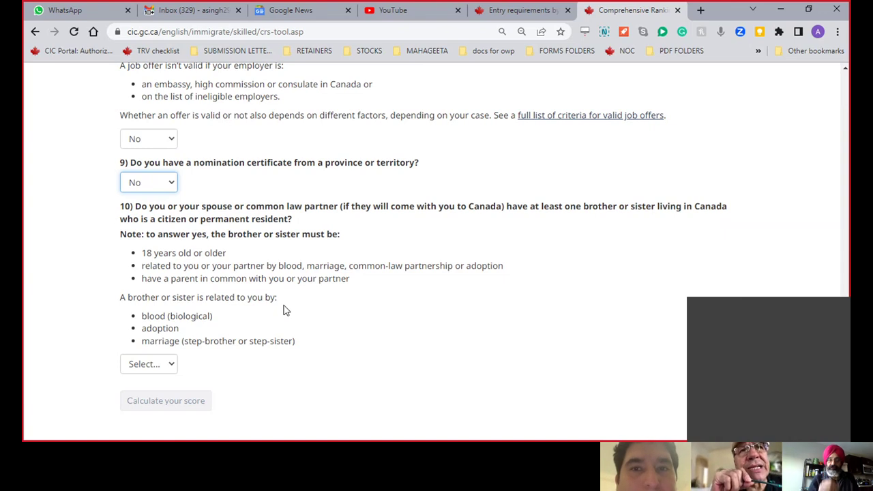
pyautogui.scroll(-1, 285, 310)
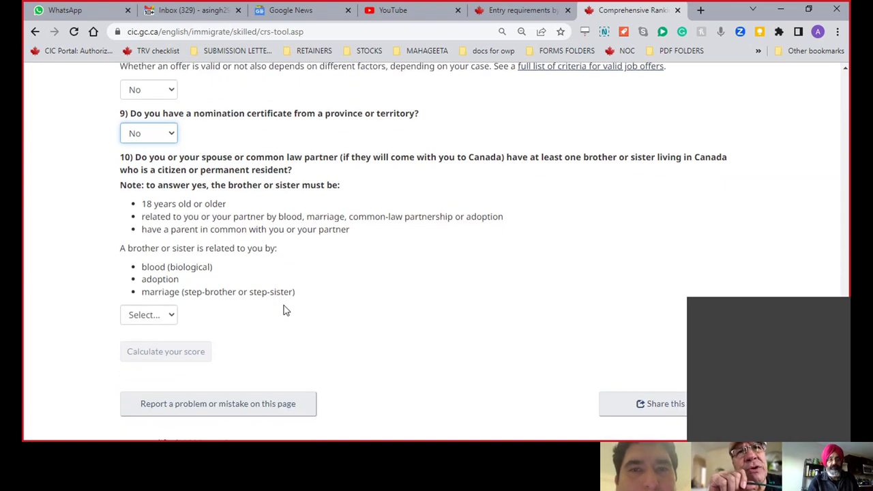
pyautogui.click(171, 318)
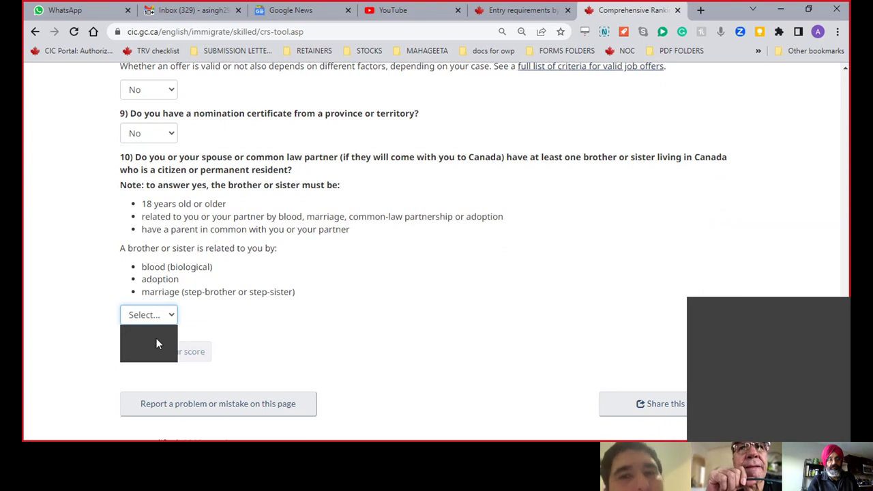
pyautogui.click(156, 339)
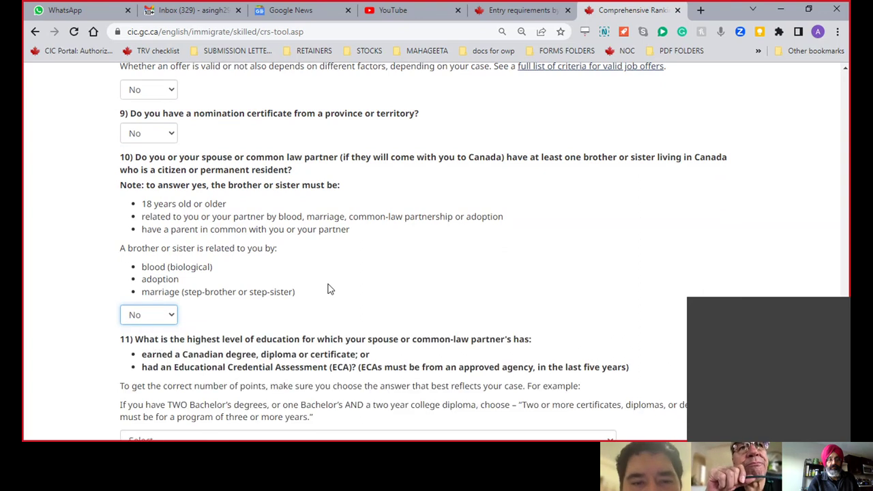
# Set the spouse's highest level of education to Bachelor's degree (three or more year program).
pyautogui.scroll(-2, 327, 289)
pyautogui.scroll(-1, 328, 290)
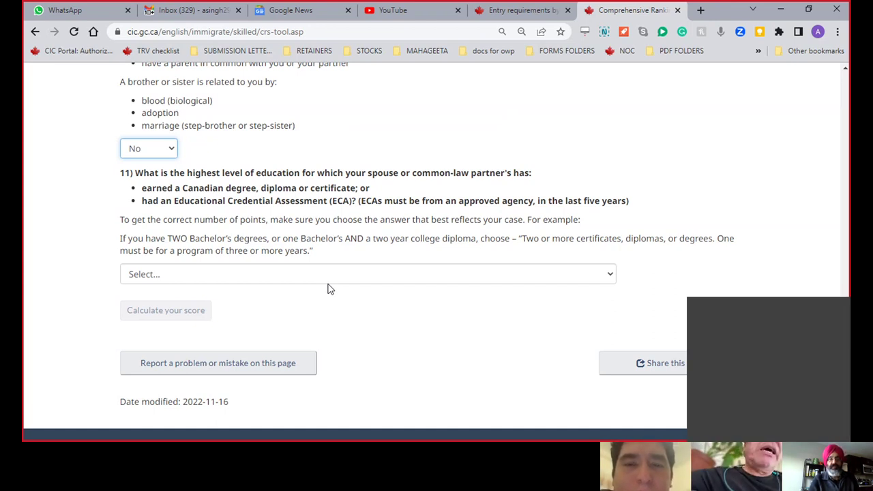
pyautogui.scroll(-1, 327, 289)
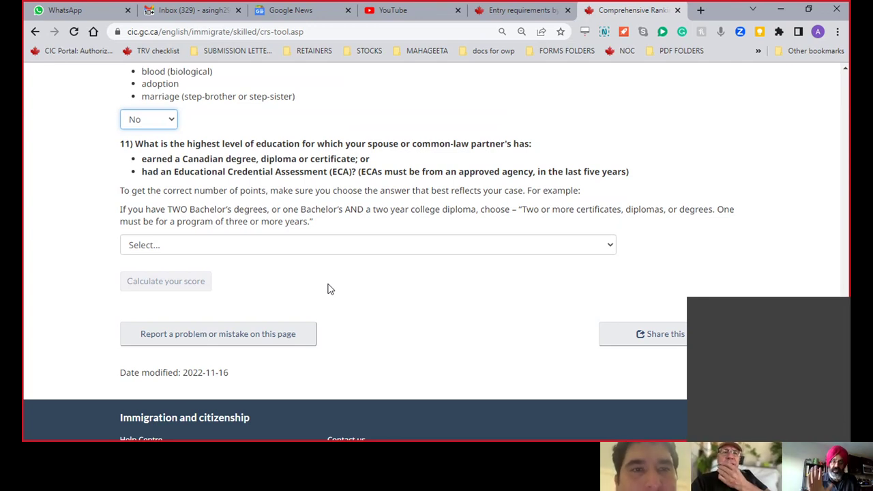
pyautogui.click(345, 252)
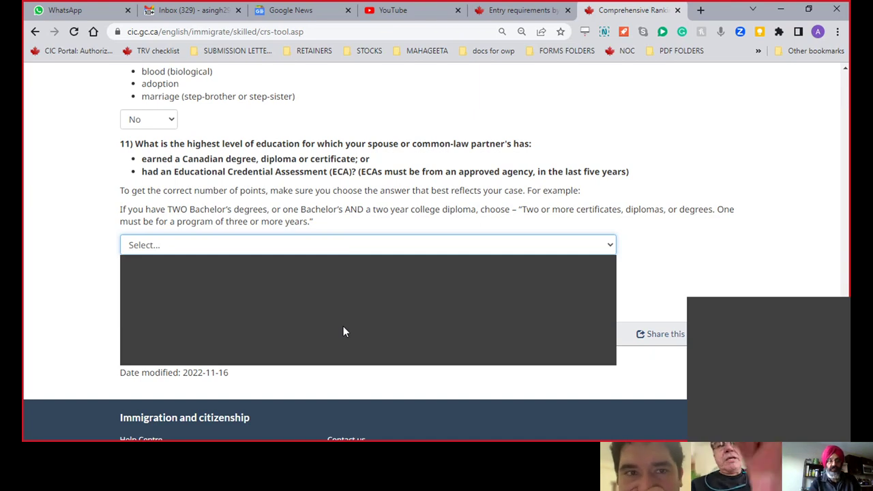
pyautogui.click(343, 330)
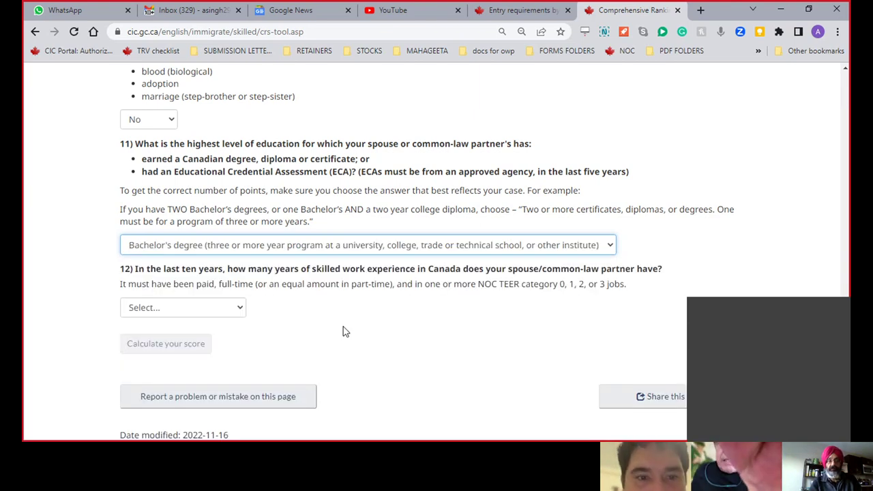
# Set the spouse's skilled work experience in Canada to None or less than a year.
pyautogui.scroll(-2, 344, 332)
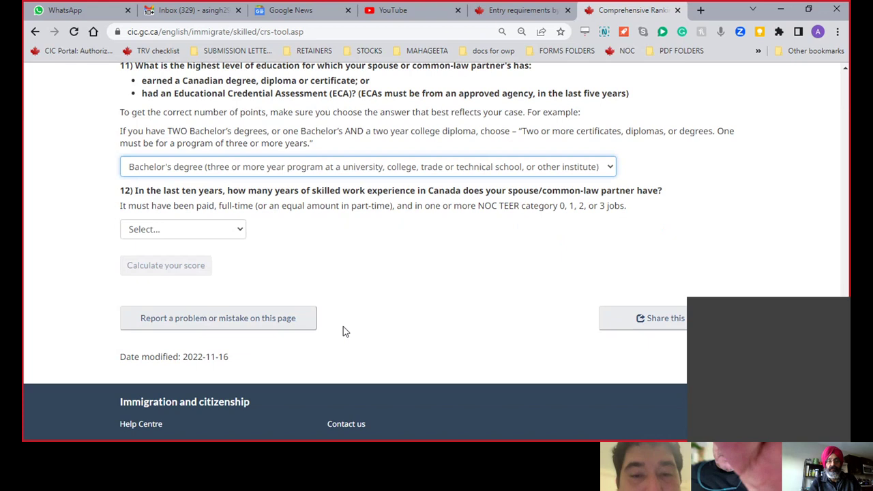
pyautogui.click(236, 231)
pyautogui.click(210, 259)
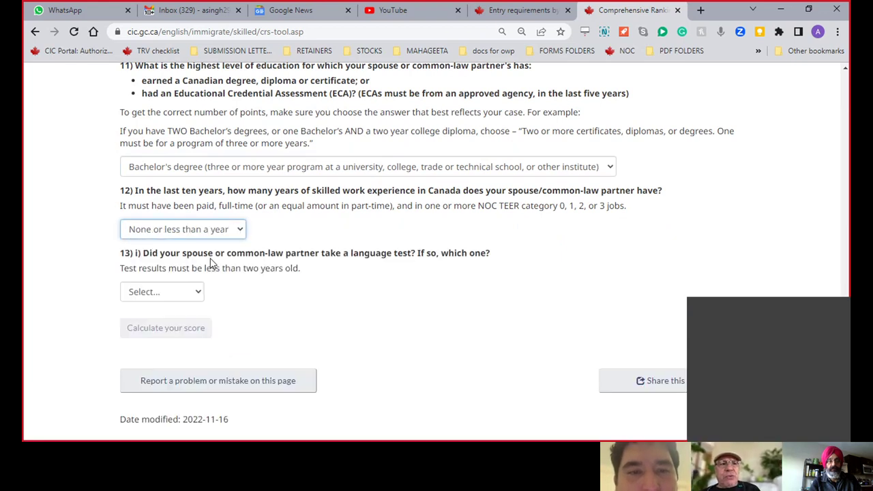
# Choose IELTS as the language test taken by the spouse.
pyautogui.click(196, 293)
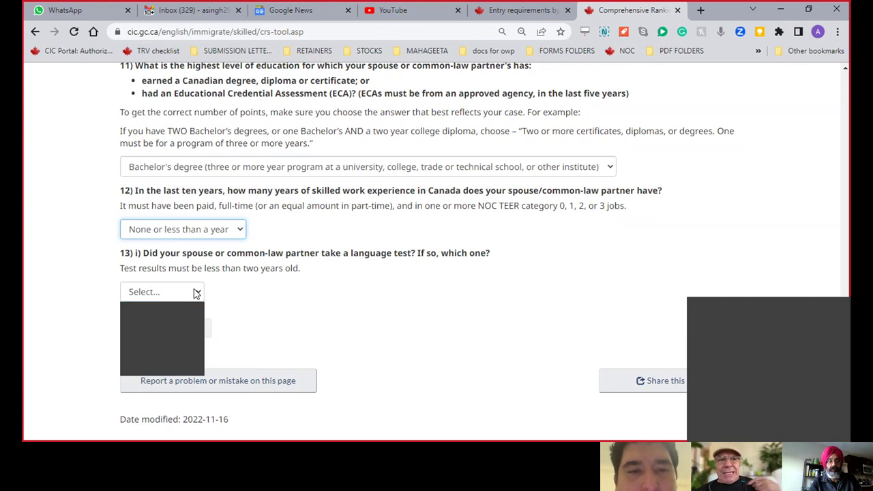
pyautogui.click(171, 328)
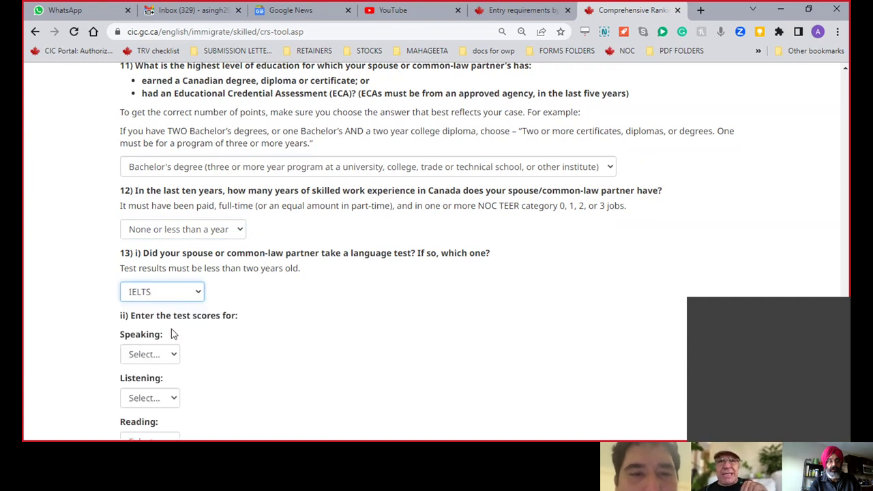
pyautogui.scroll(-3, 306, 321)
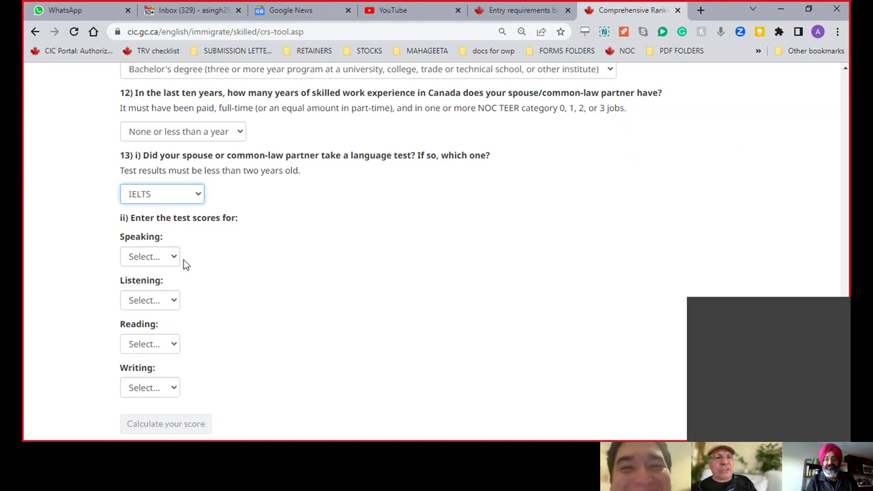
# Mark the spouse's language test as not applicable and calculate the score.
pyautogui.click(198, 195)
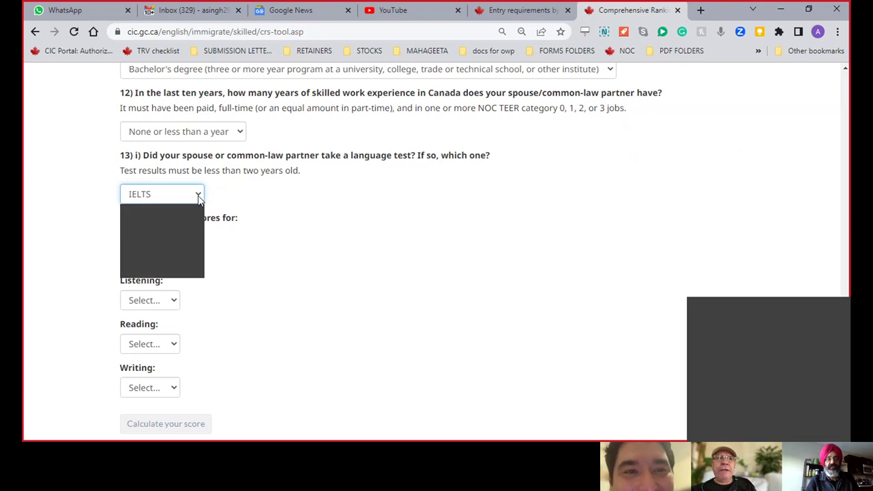
pyautogui.click(172, 272)
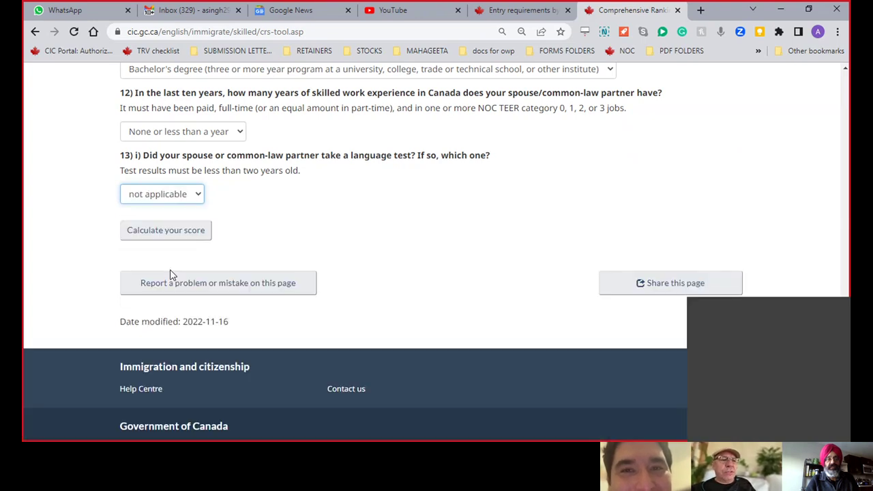
pyautogui.click(185, 233)
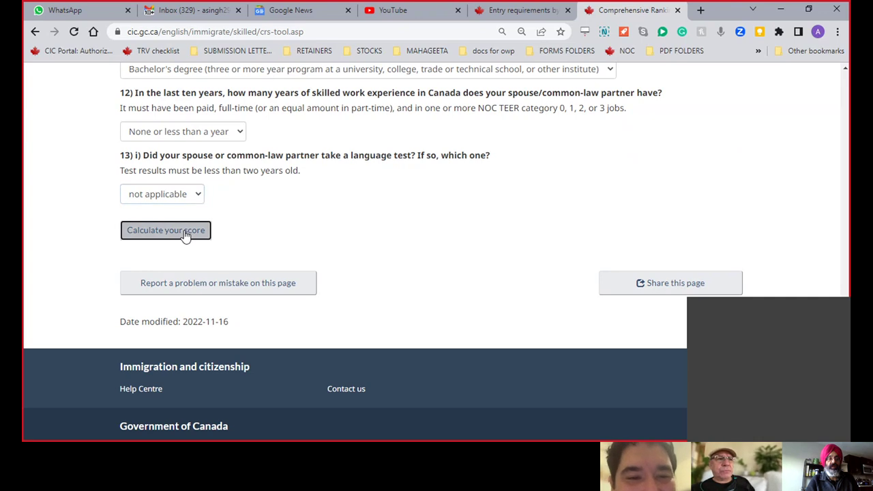
# Examine the score breakdown for core, spouse, skill transferability and additional factors, including the grand total.
pyautogui.scroll(-4, 379, 271)
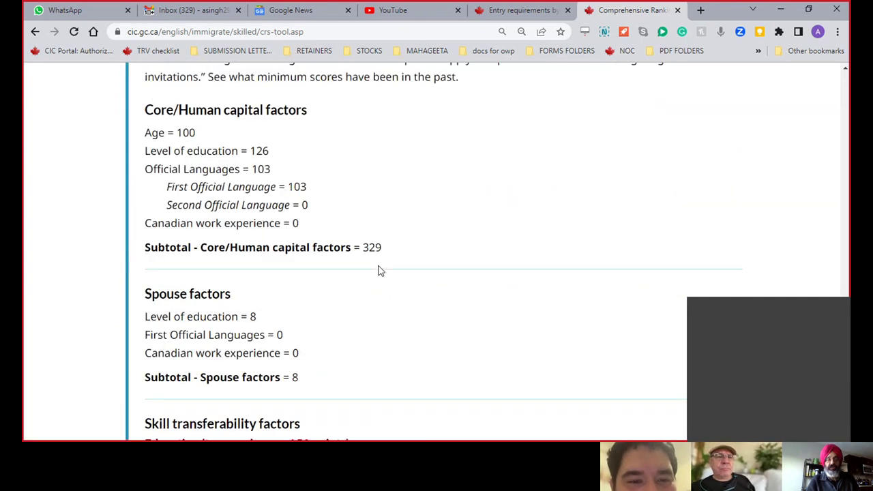
pyautogui.scroll(-8, 380, 270)
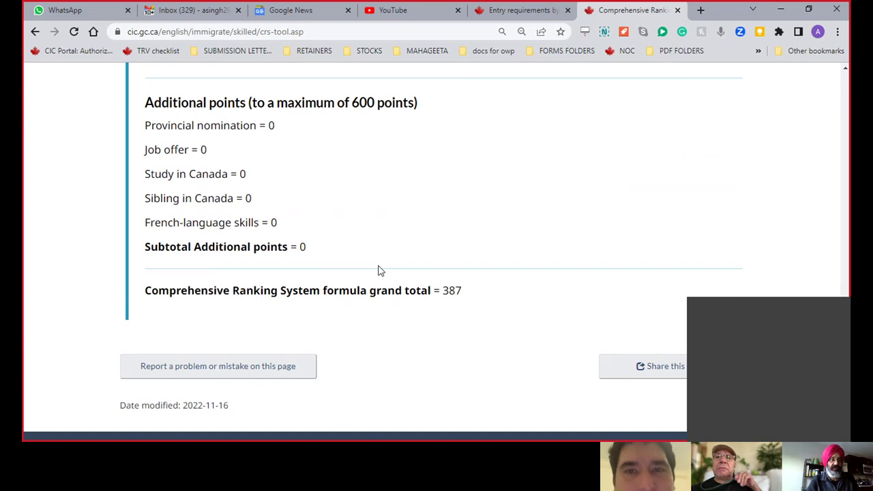
pyautogui.scroll(5, 363, 273)
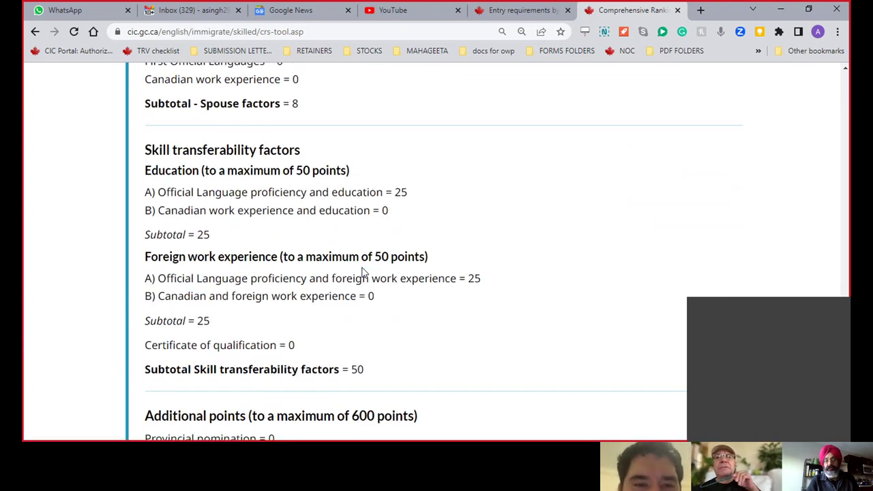
pyautogui.scroll(2, 363, 273)
pyautogui.scroll(2, 363, 272)
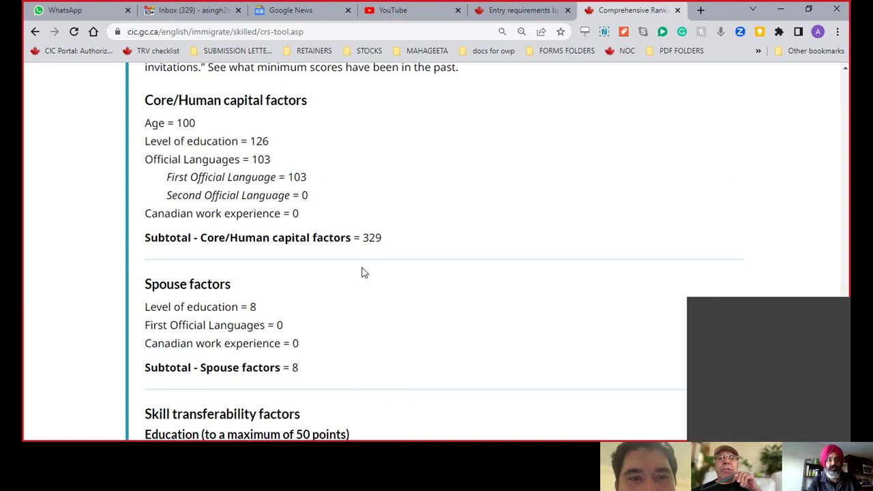
# Review the submitted answers on marital status, age, education, language scores and work experience in the questionnaire.
pyautogui.scroll(14, 363, 273)
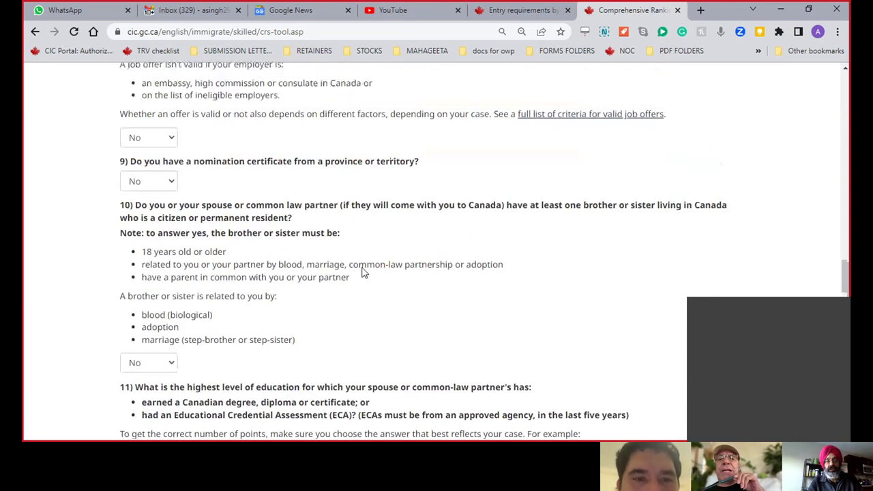
pyautogui.scroll(7, 363, 273)
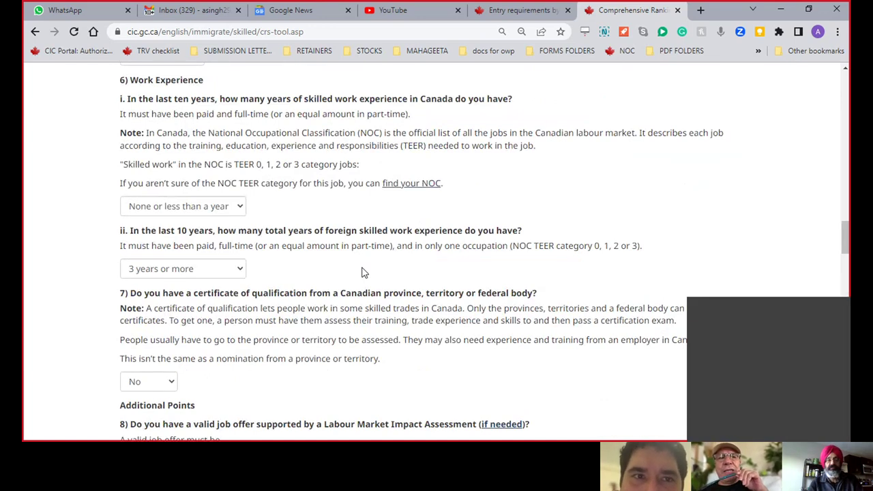
pyautogui.scroll(3, 363, 273)
pyautogui.scroll(6, 363, 273)
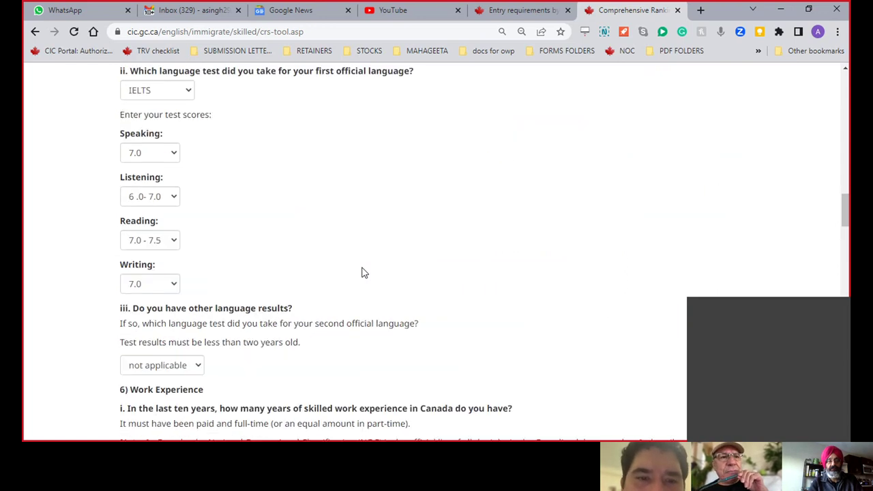
pyautogui.scroll(10, 363, 271)
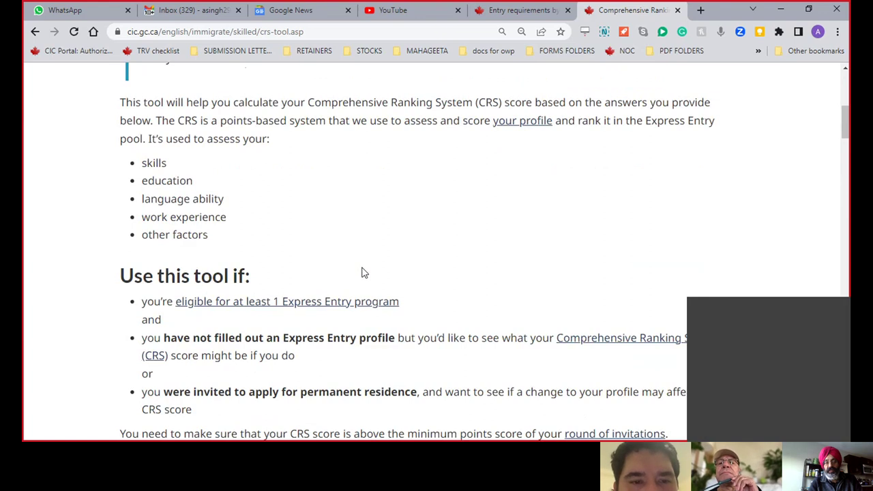
pyautogui.scroll(5, 363, 273)
pyautogui.scroll(-3, 363, 273)
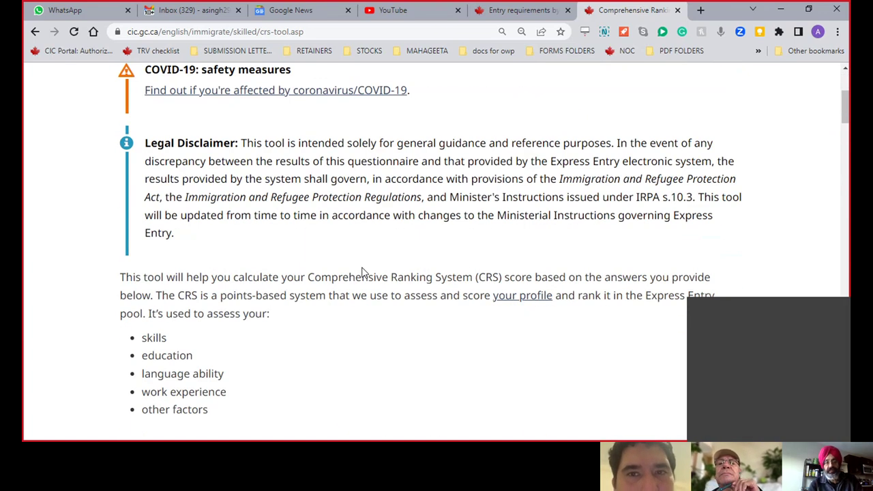
pyautogui.scroll(-6, 363, 271)
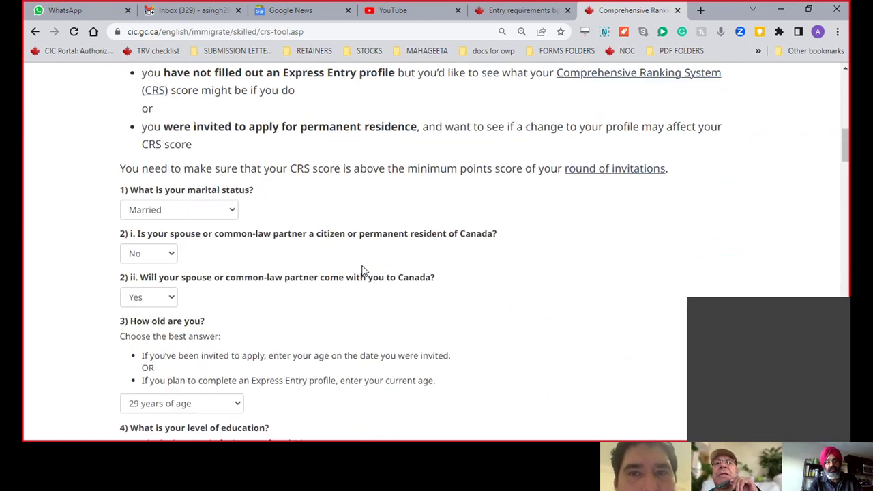
pyautogui.scroll(-1, 363, 272)
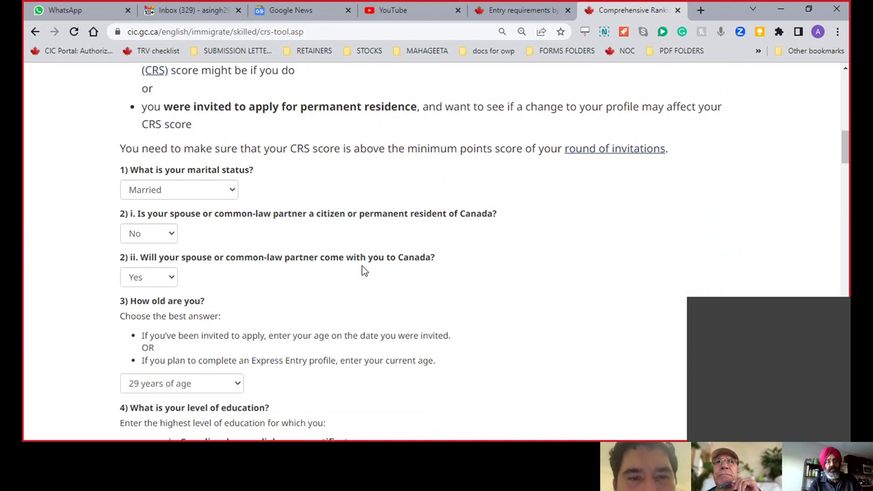
pyautogui.scroll(-1, 362, 271)
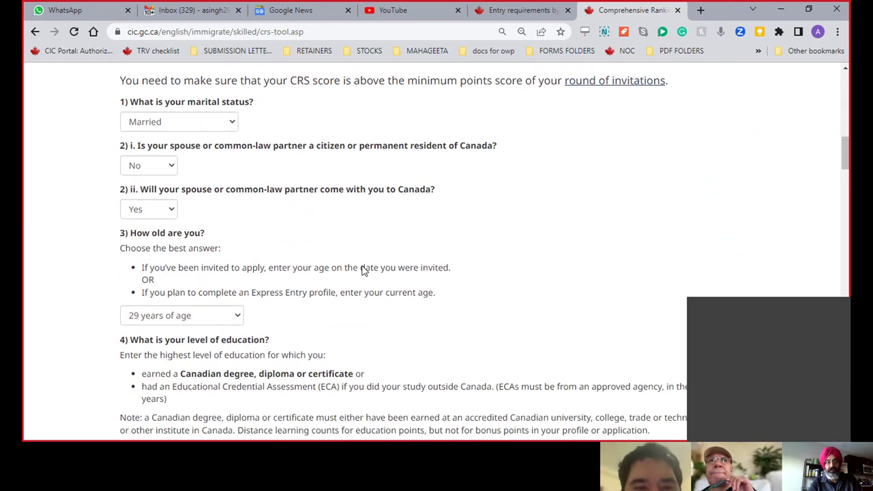
pyautogui.scroll(-2, 362, 271)
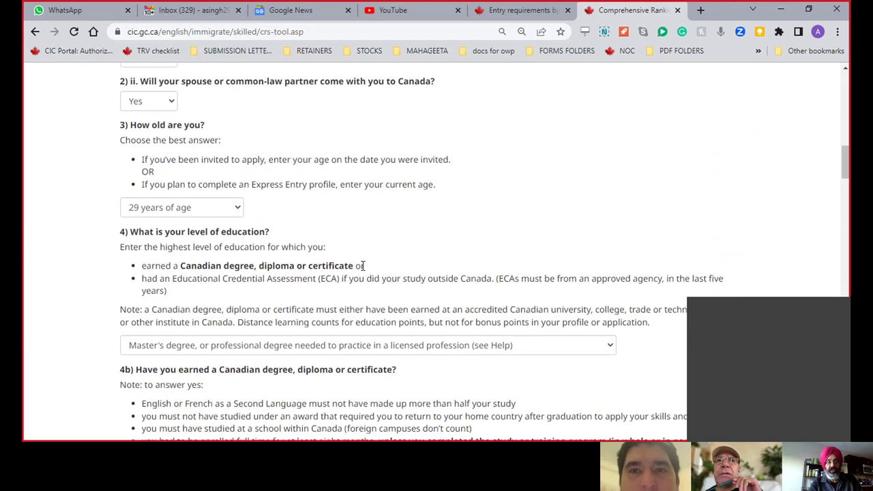
pyautogui.scroll(-1, 363, 266)
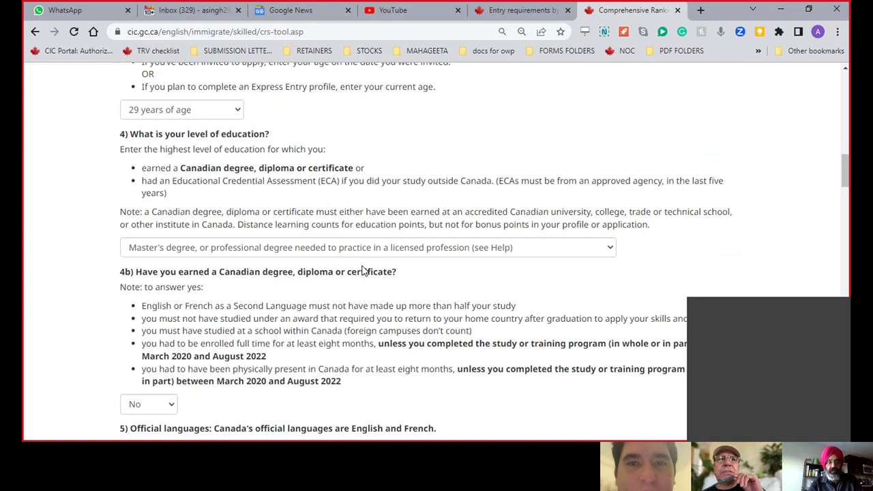
pyautogui.scroll(-1, 363, 271)
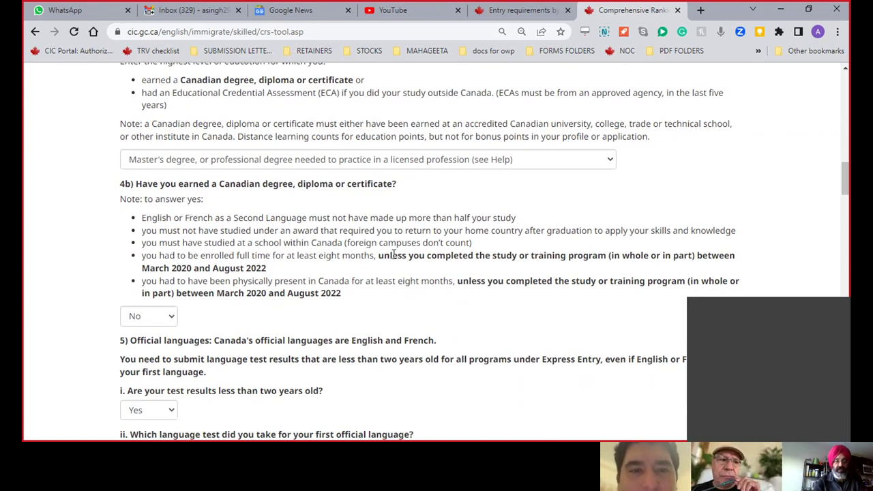
pyautogui.scroll(-3, 393, 259)
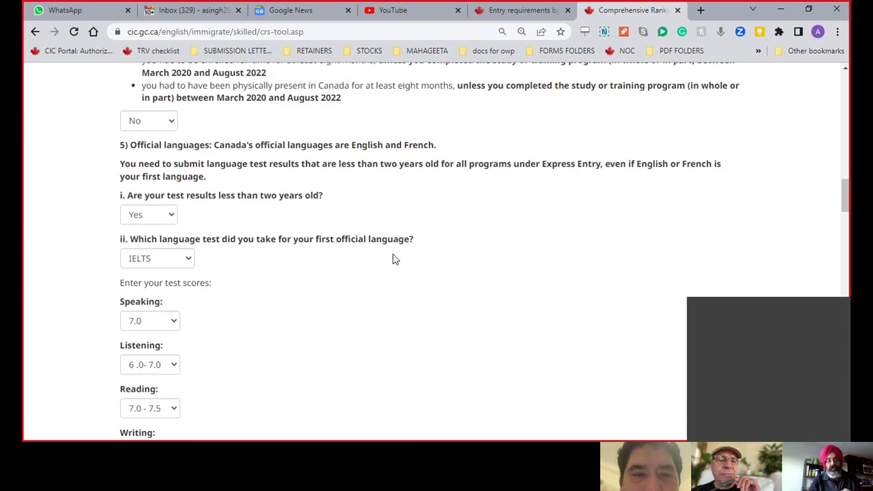
pyautogui.scroll(-1, 394, 259)
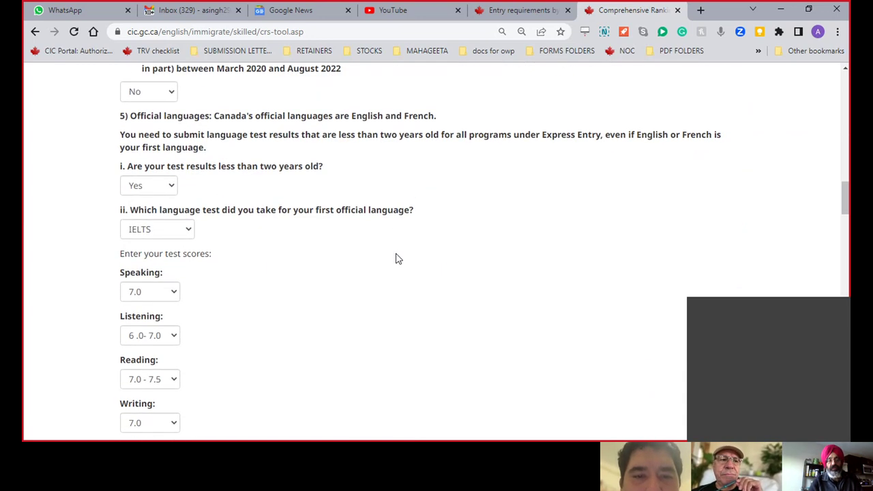
pyautogui.scroll(-1, 398, 259)
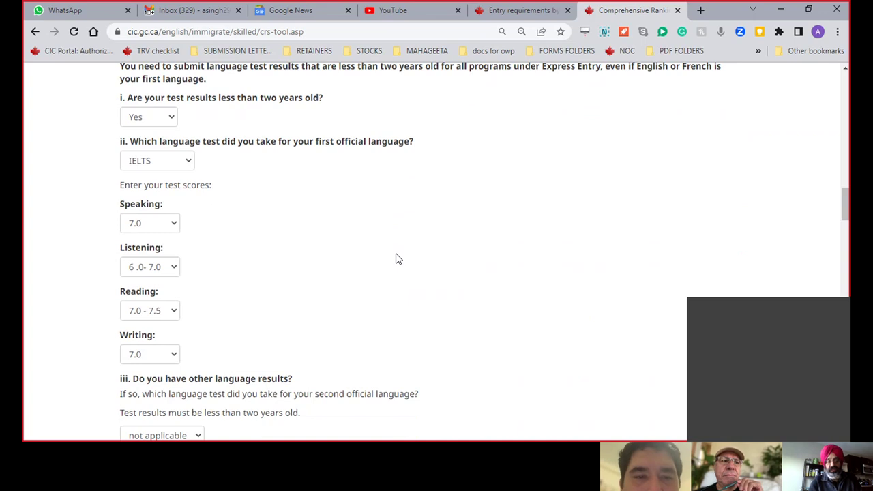
pyautogui.scroll(-4, 399, 259)
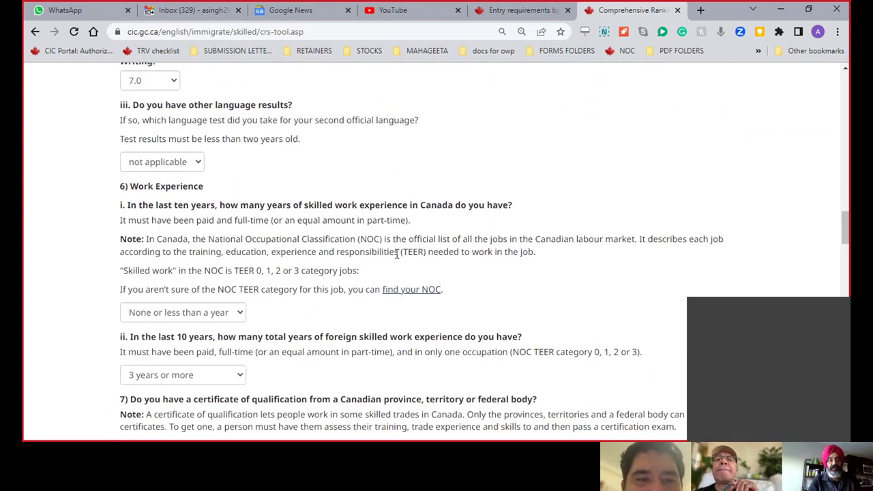
# Review the submitted answers on work experience, trade certificate, job offer, nomination, siblings in Canada and the spouse's education, experience and language test.
pyautogui.scroll(-1, 396, 253)
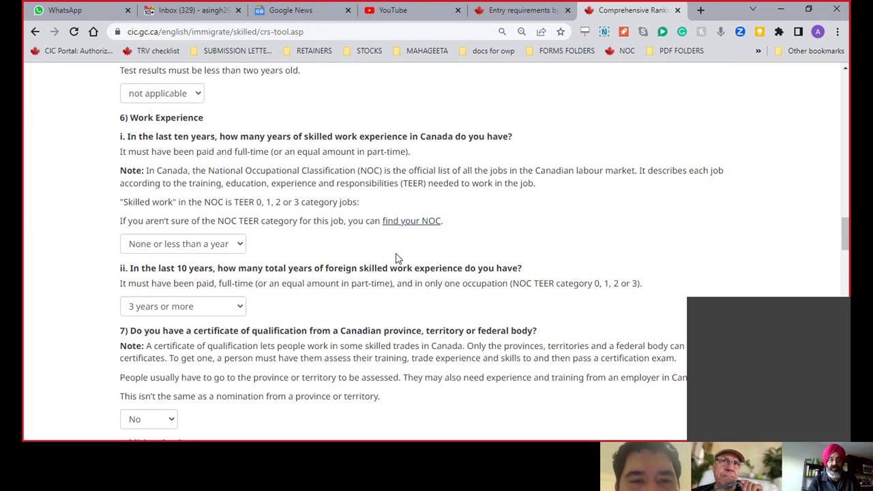
pyautogui.scroll(-4, 397, 258)
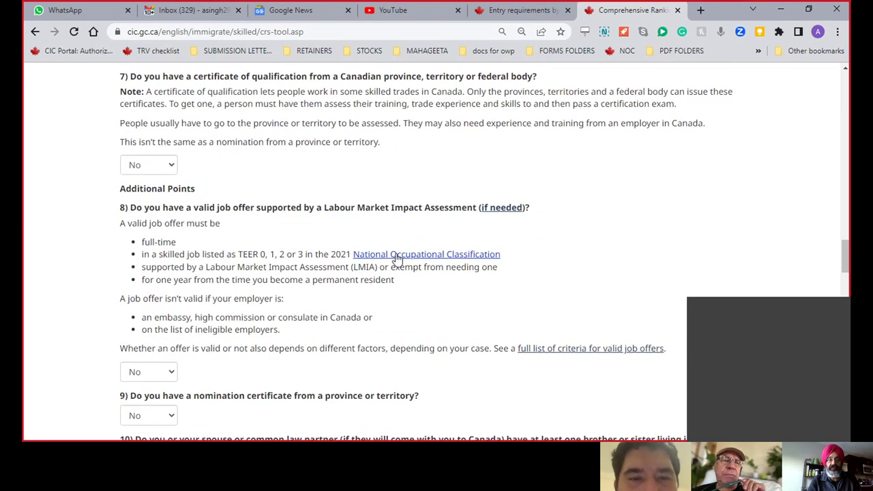
pyautogui.scroll(-2, 398, 259)
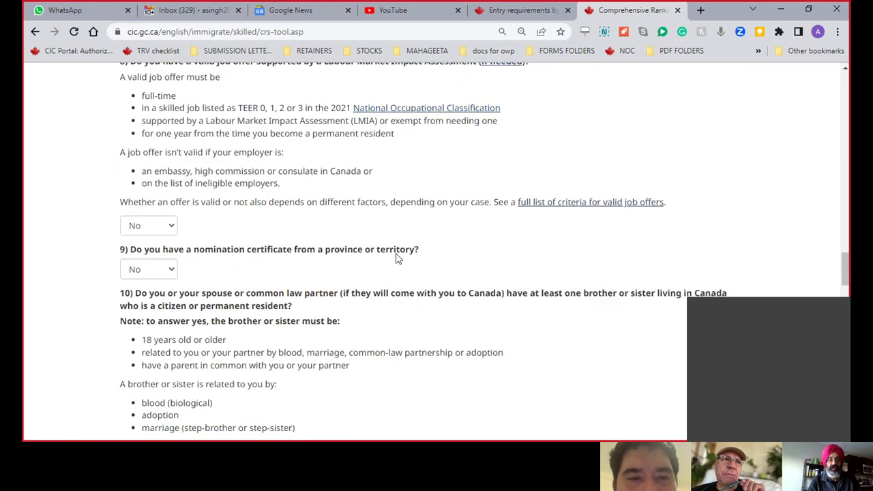
pyautogui.scroll(-3, 398, 258)
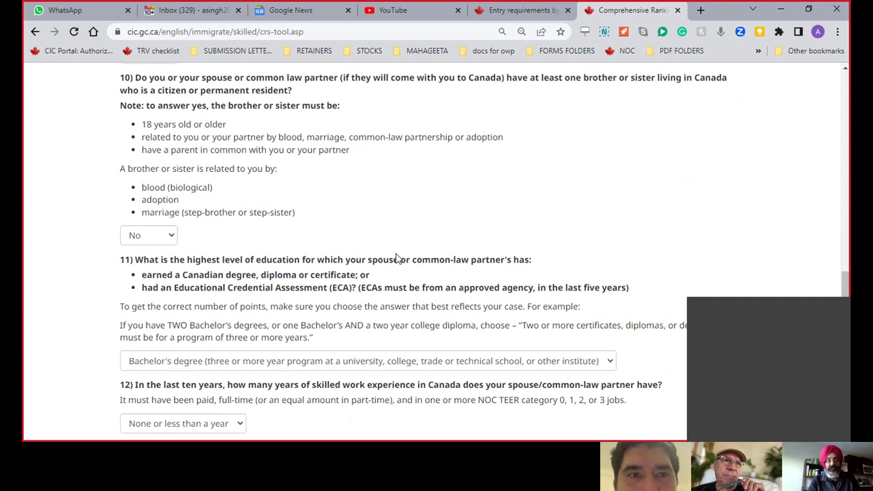
pyautogui.scroll(-1, 398, 259)
pyautogui.scroll(-1, 397, 259)
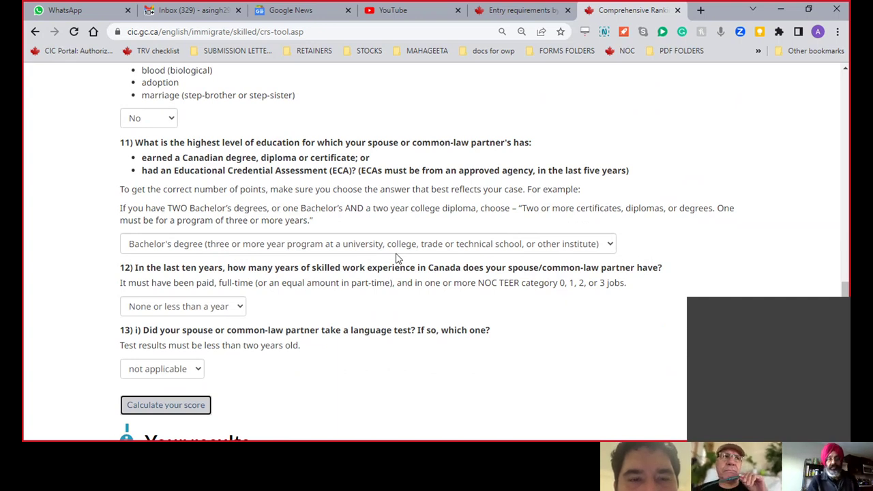
pyautogui.scroll(-1, 400, 256)
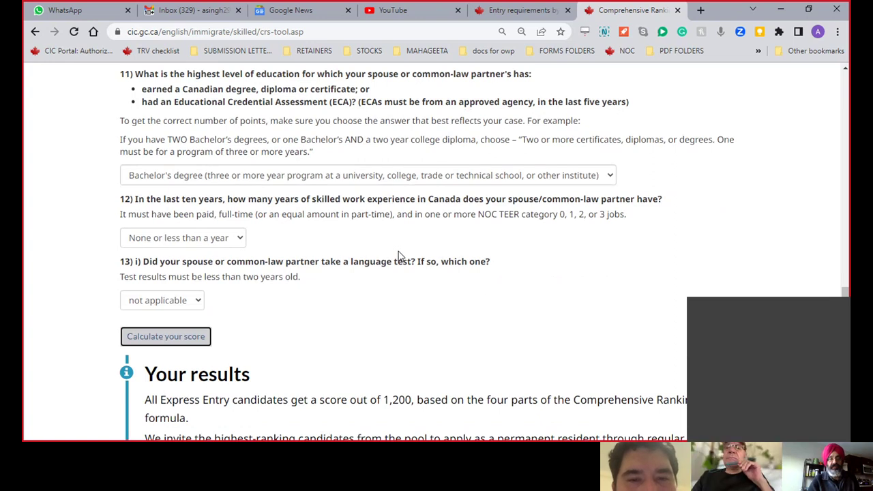
pyautogui.scroll(-1, 401, 256)
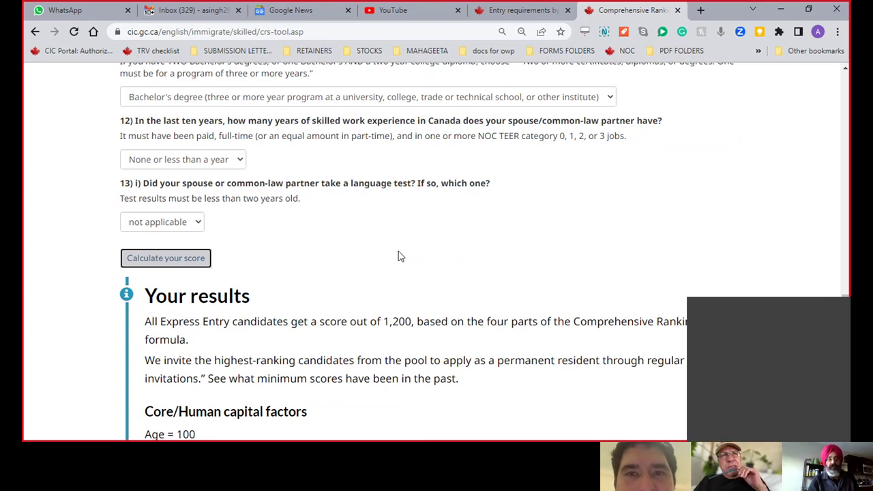
# Check the applicant's IELTS test scores in the questionnaire and compare them with the grand total in the results.
pyautogui.scroll(6, 401, 255)
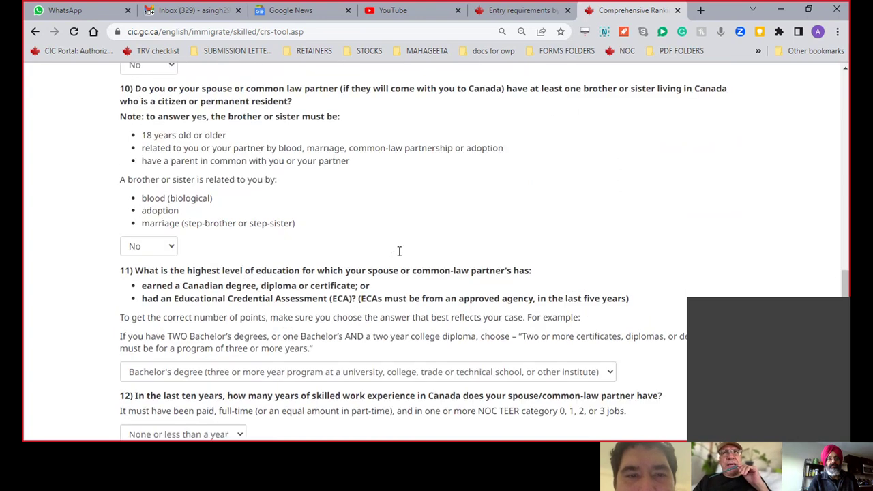
pyautogui.scroll(3, 399, 252)
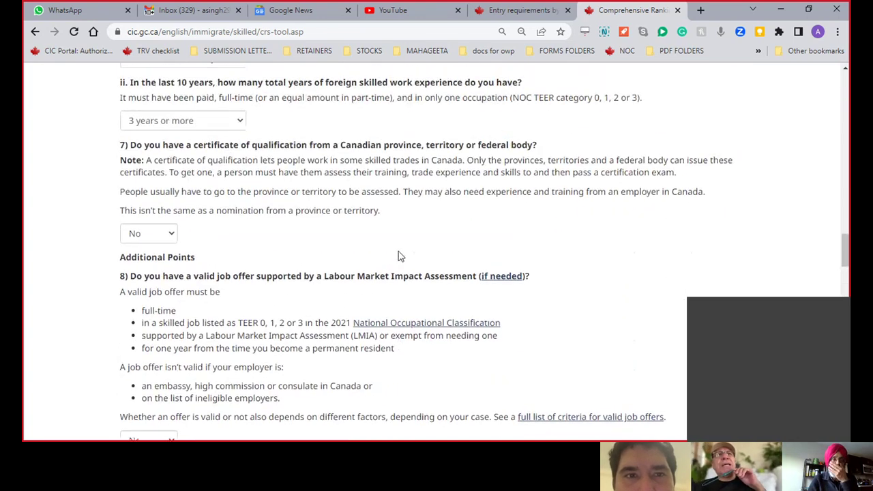
pyautogui.scroll(2, 400, 256)
pyautogui.scroll(5, 399, 254)
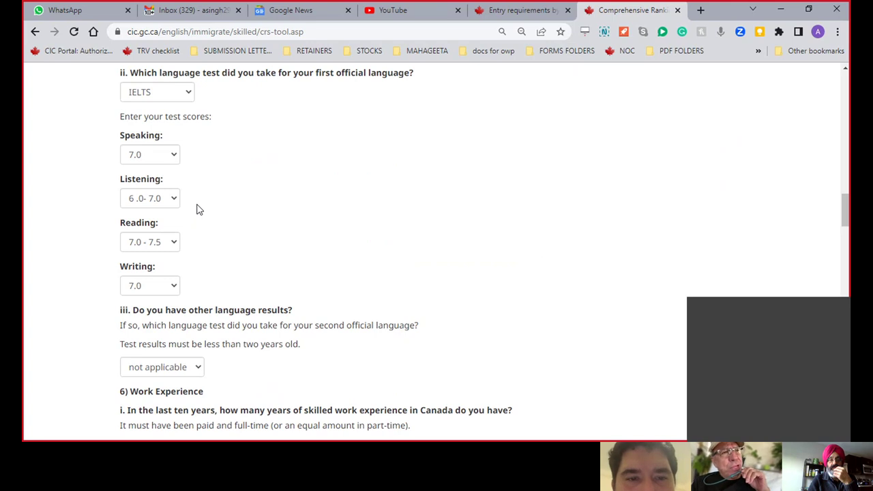
pyautogui.scroll(-2, 349, 238)
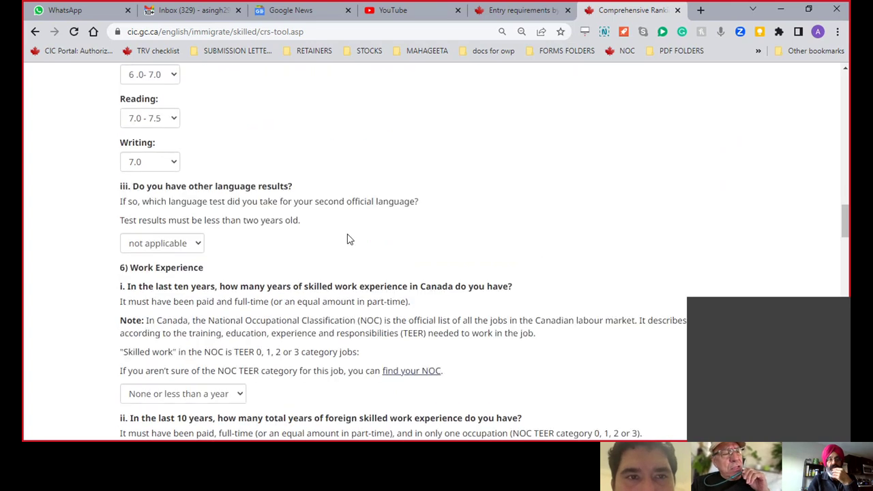
pyautogui.scroll(-20, 348, 236)
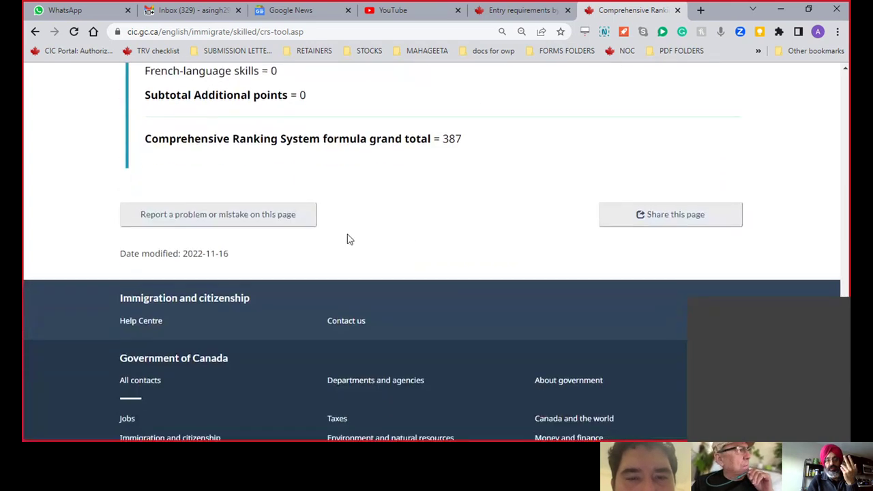
pyautogui.scroll(-1, 347, 239)
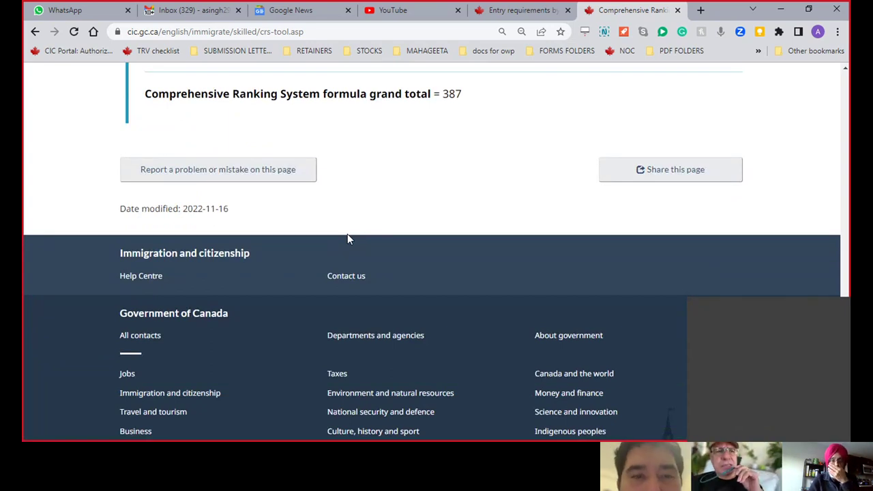
# Set the applicant's first official language listening score to 8.0.
pyautogui.scroll(8, 347, 233)
pyautogui.scroll(12, 348, 234)
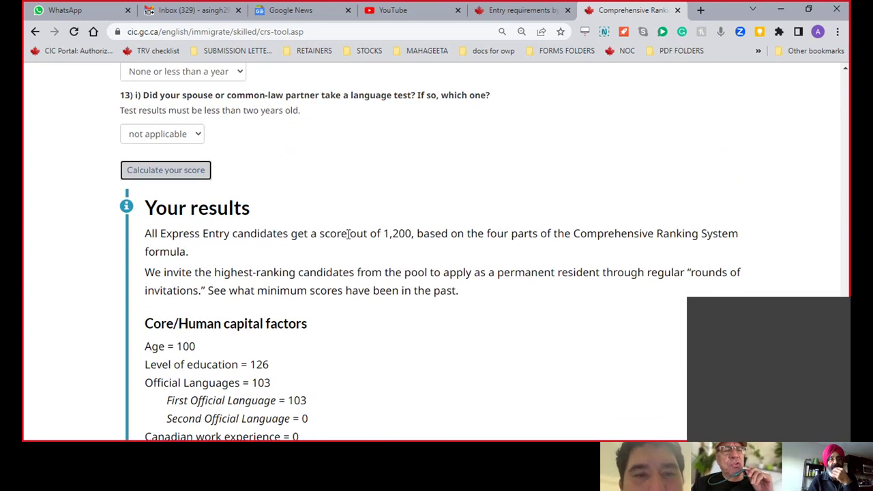
pyautogui.scroll(10, 348, 238)
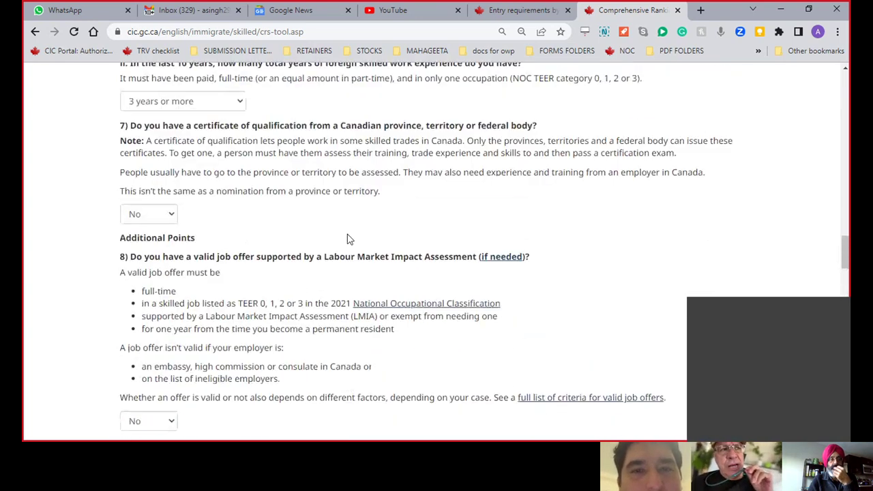
pyautogui.scroll(3, 348, 238)
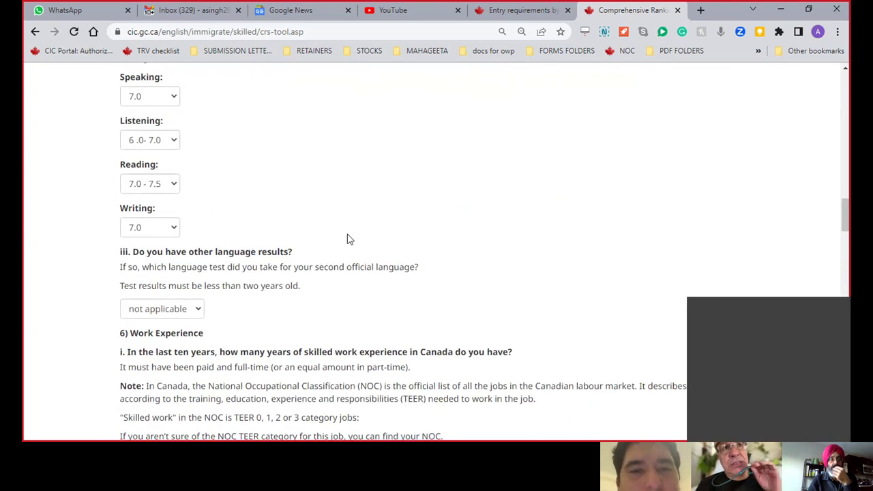
pyautogui.scroll(1, 347, 239)
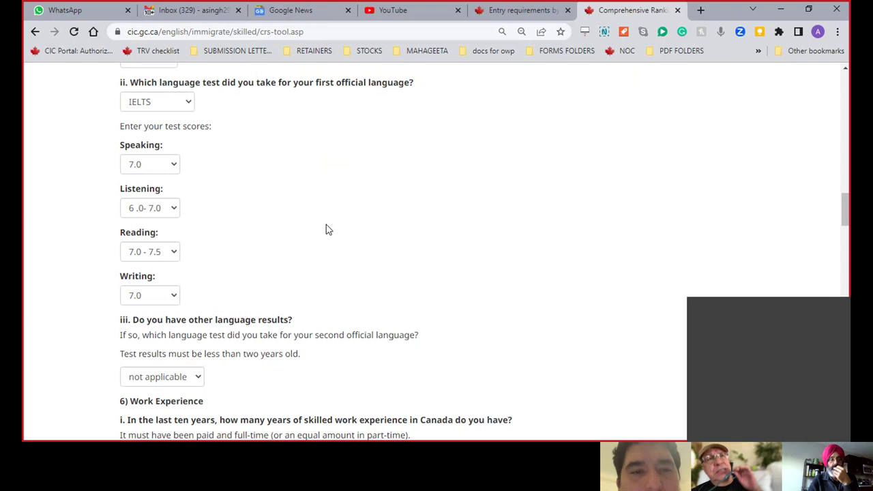
pyautogui.click(173, 212)
pyautogui.click(156, 253)
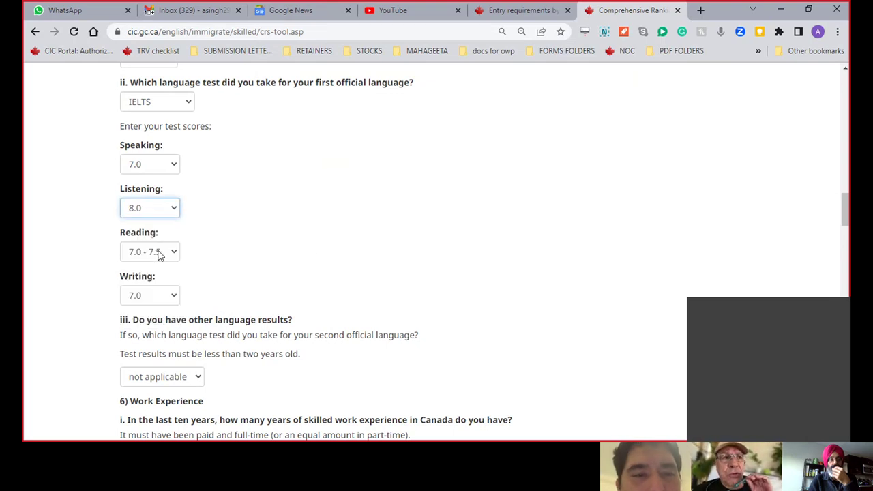
# Examine the displayed score breakdown for core, spouse and skill transferability factors down to the grand total.
pyautogui.scroll(-1, 339, 250)
pyautogui.scroll(-20, 339, 250)
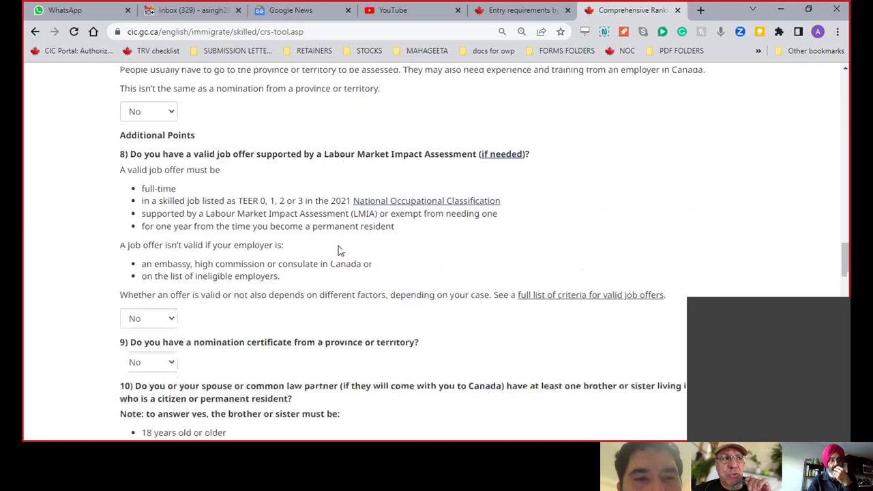
pyautogui.scroll(-1, 339, 246)
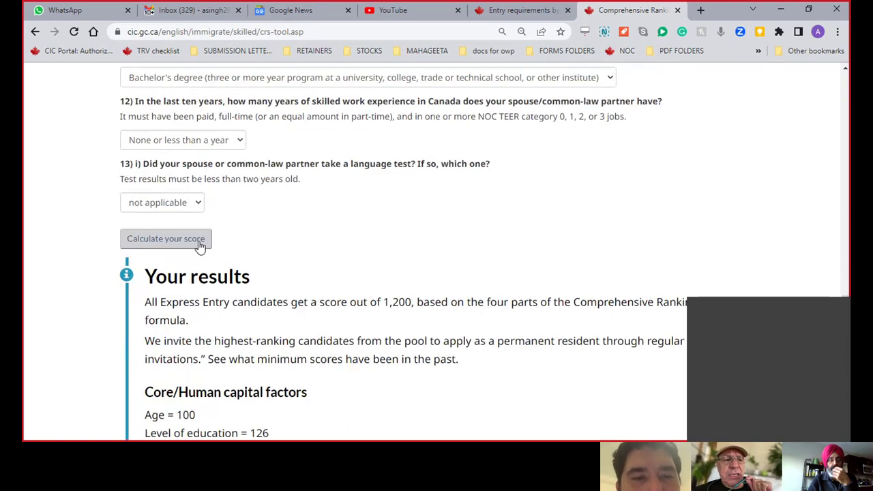
pyautogui.scroll(-6, 386, 250)
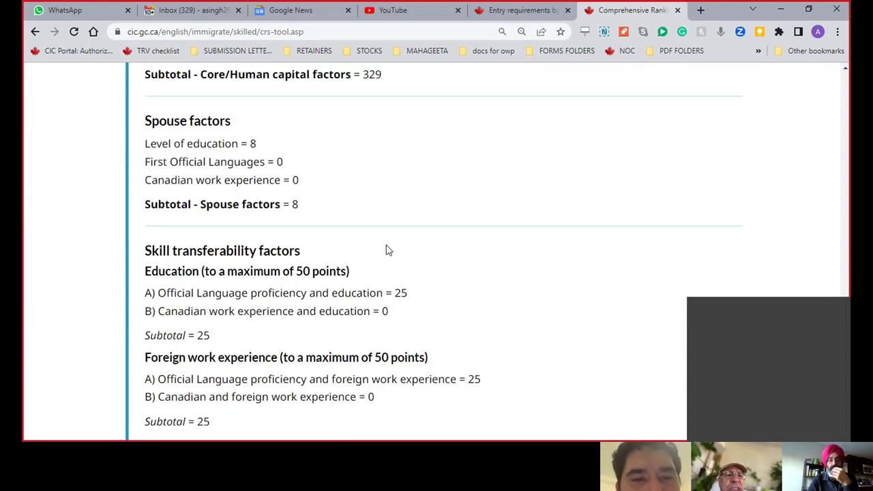
pyautogui.scroll(-5, 386, 250)
# Set the applicant's IELTS speaking score to 7.5 – 9.0, reading to 8.0 – 9.0 and writing to 7.5 – 9.0.
pyautogui.scroll(20, 386, 250)
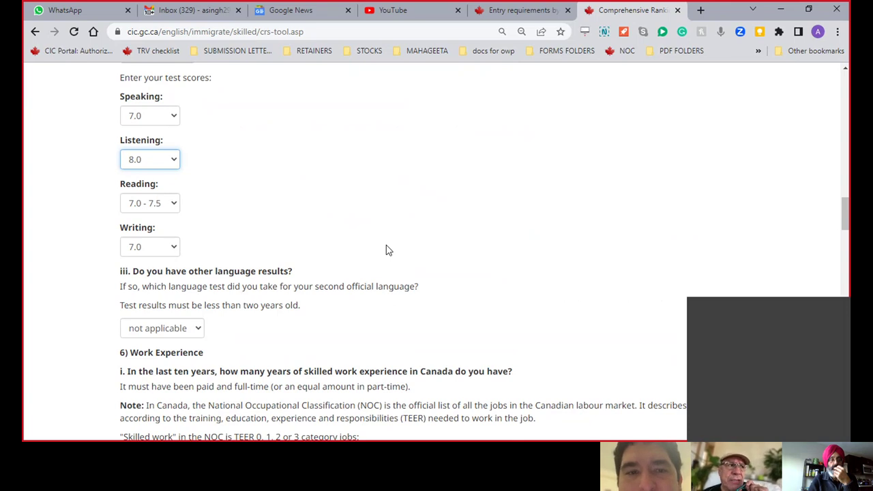
pyautogui.click(175, 120)
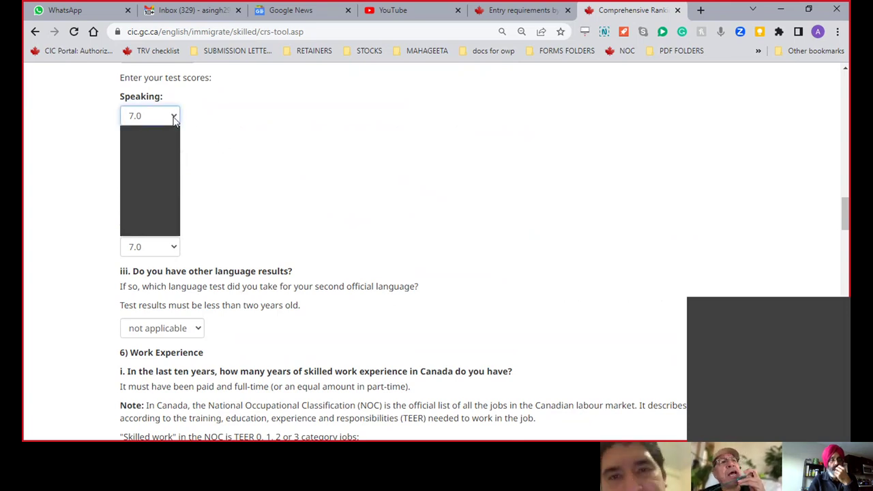
pyautogui.click(161, 154)
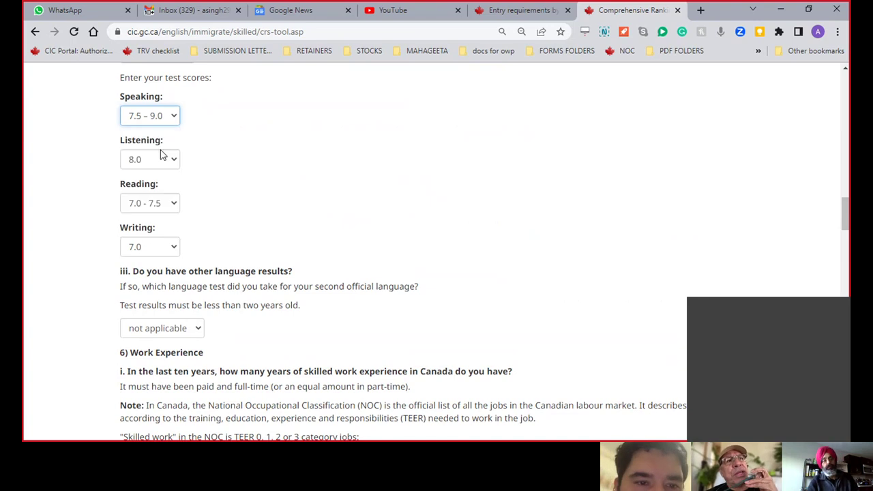
pyautogui.click(173, 206)
pyautogui.click(161, 231)
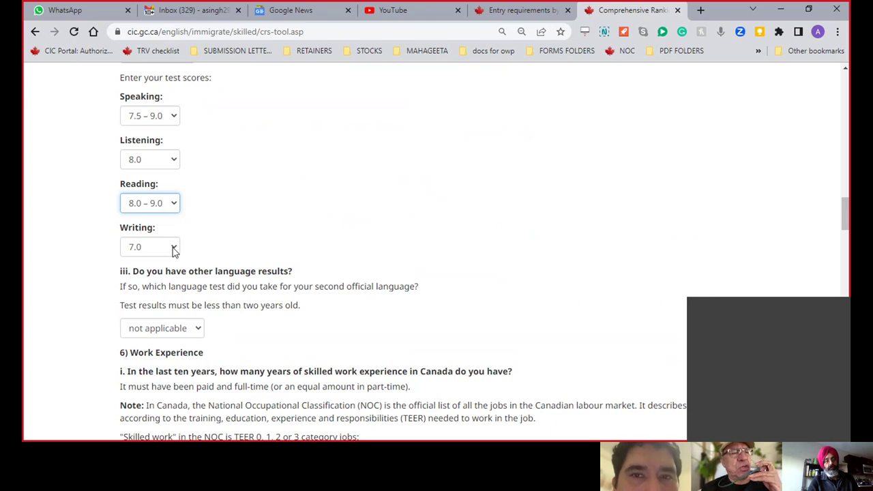
pyautogui.click(174, 249)
pyautogui.click(162, 277)
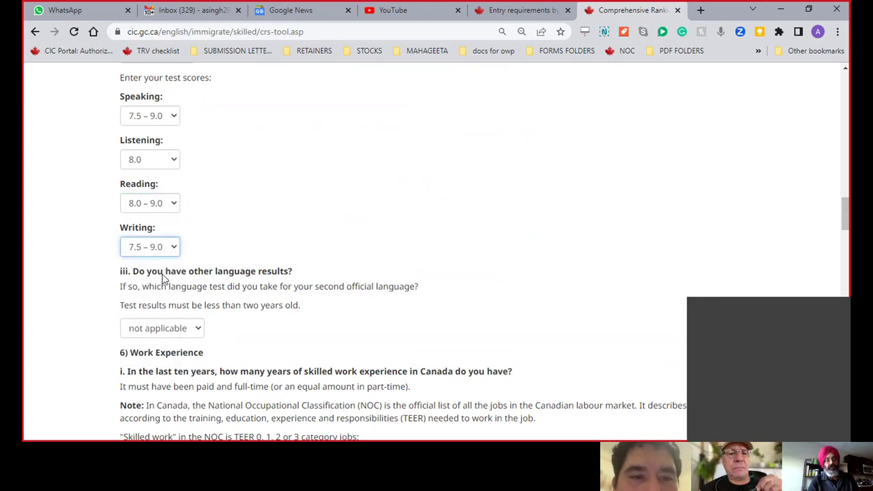
# Recalculate the Comprehensive Ranking System score with the revised language results.
pyautogui.scroll(-1, 326, 229)
pyautogui.scroll(-20, 326, 229)
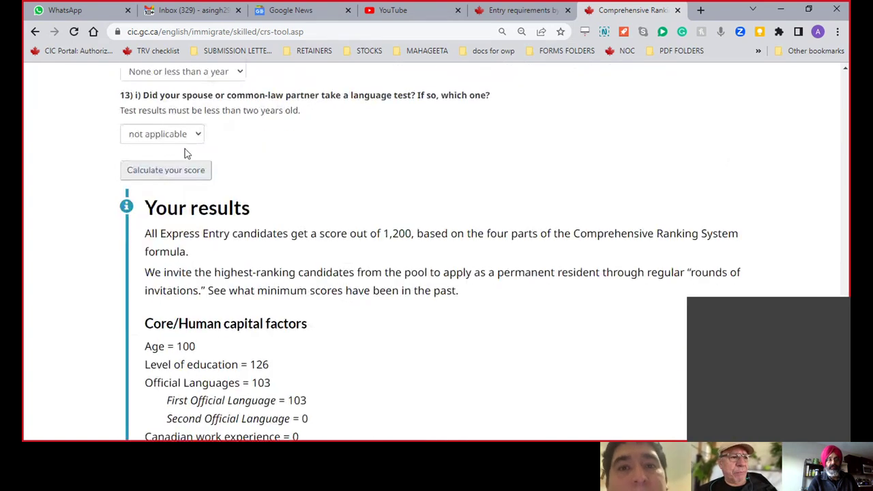
pyautogui.click(182, 172)
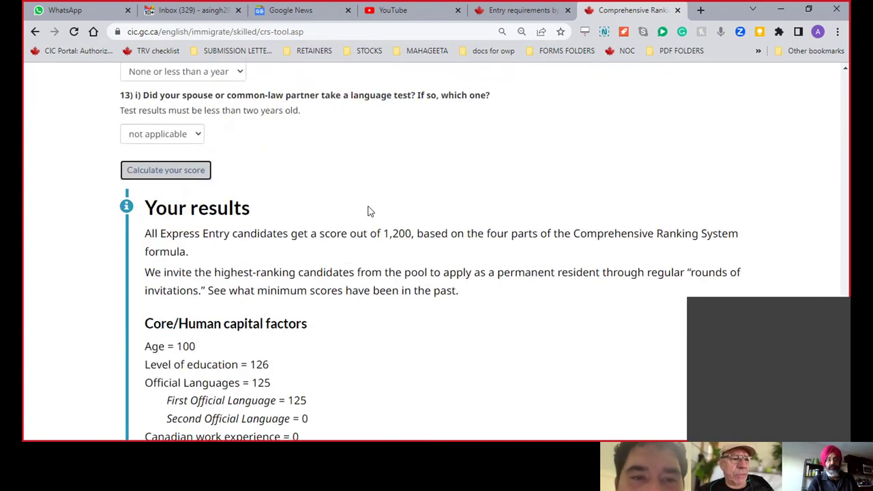
# Examine the recalculated core, spouse, skill transferability and additional points, along with the formula grand total.
pyautogui.scroll(-15, 368, 211)
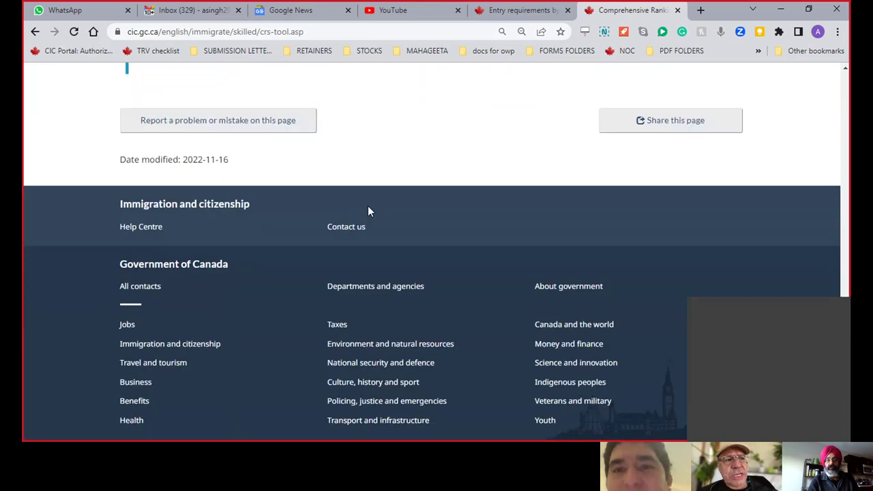
pyautogui.scroll(3, 368, 212)
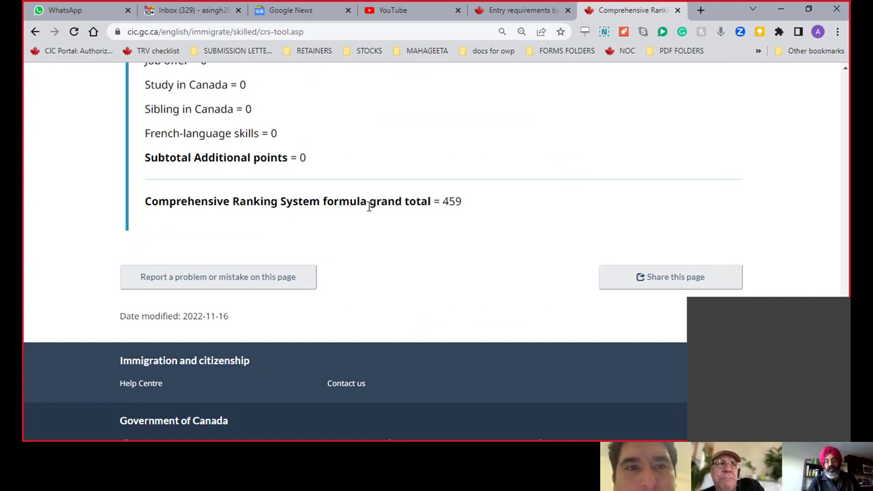
pyautogui.scroll(5, 369, 206)
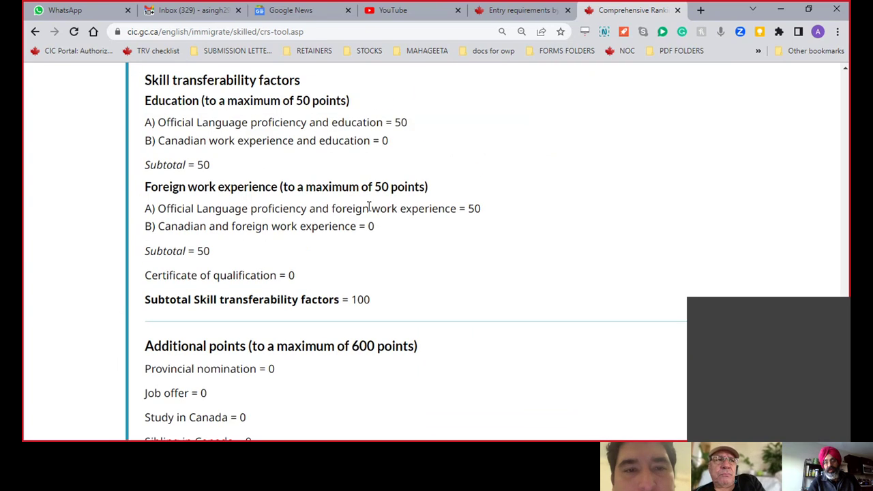
pyautogui.scroll(10, 369, 206)
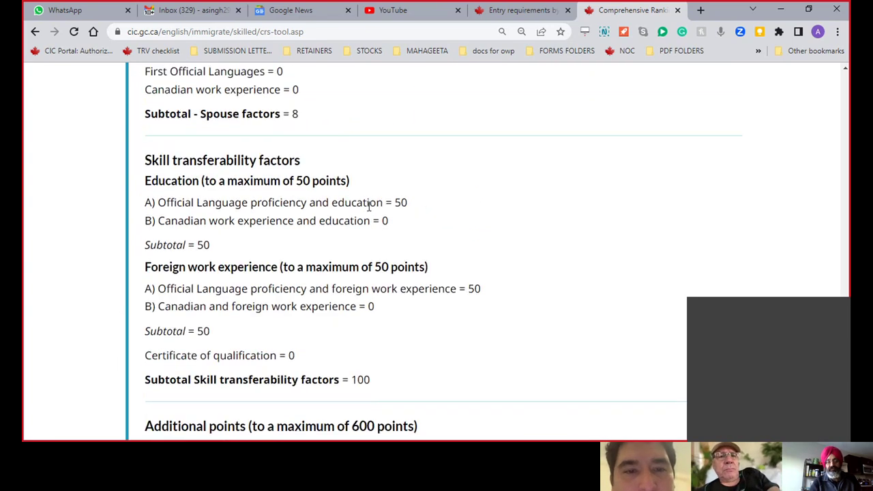
pyautogui.scroll(7, 368, 212)
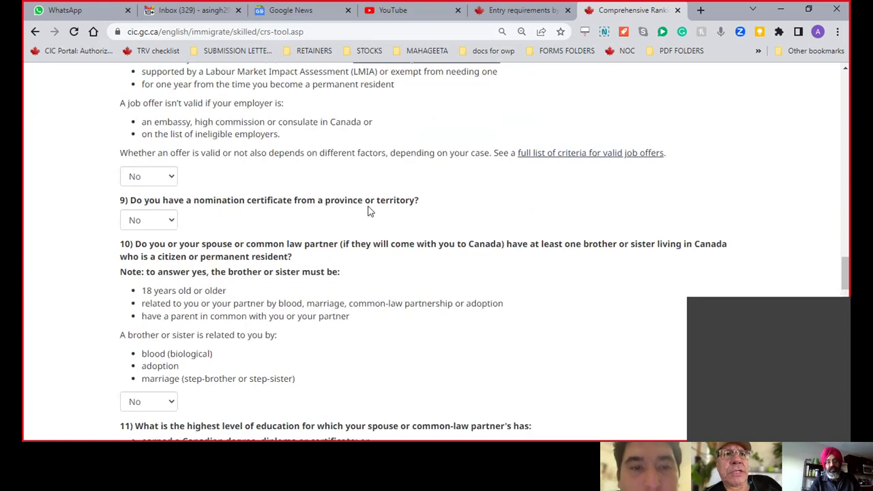
pyautogui.scroll(-11, 369, 211)
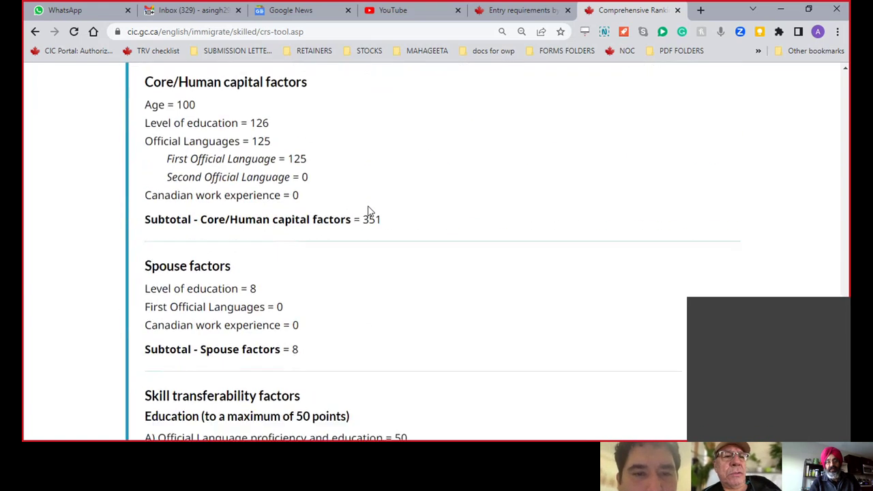
pyautogui.scroll(-8, 368, 211)
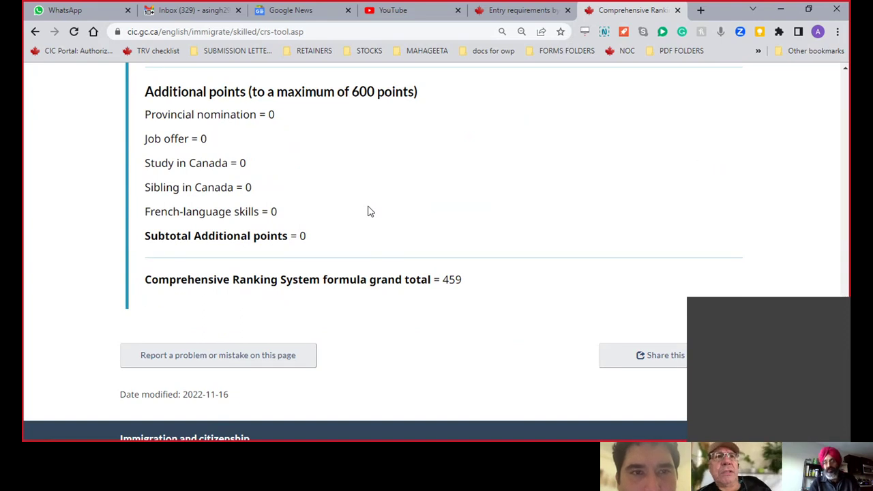
# Lower the applicant's IELTS speaking score to 7.0 and listening score to 6.0 - 7.0.
pyautogui.scroll(1, 368, 211)
pyautogui.scroll(15, 369, 211)
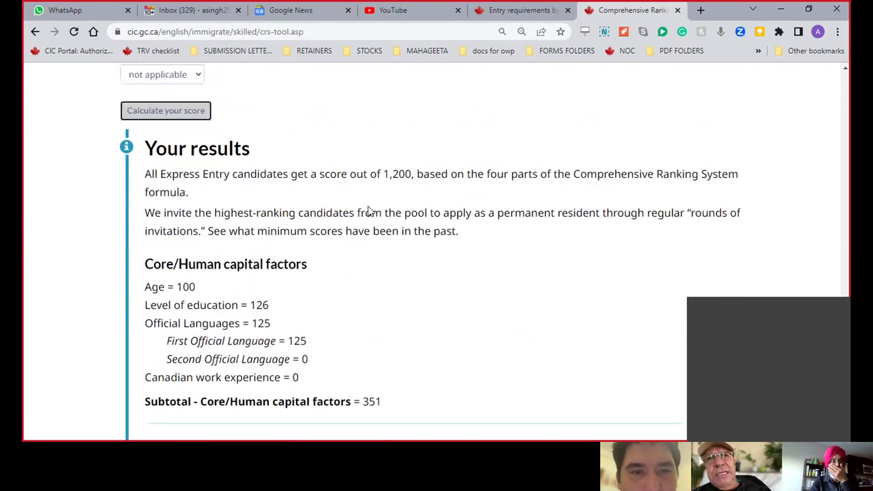
pyautogui.scroll(10, 370, 211)
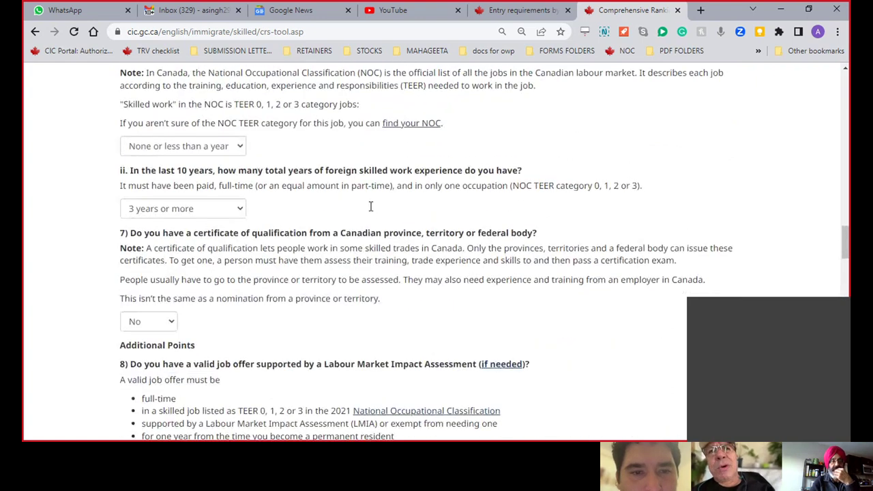
pyautogui.scroll(5, 370, 212)
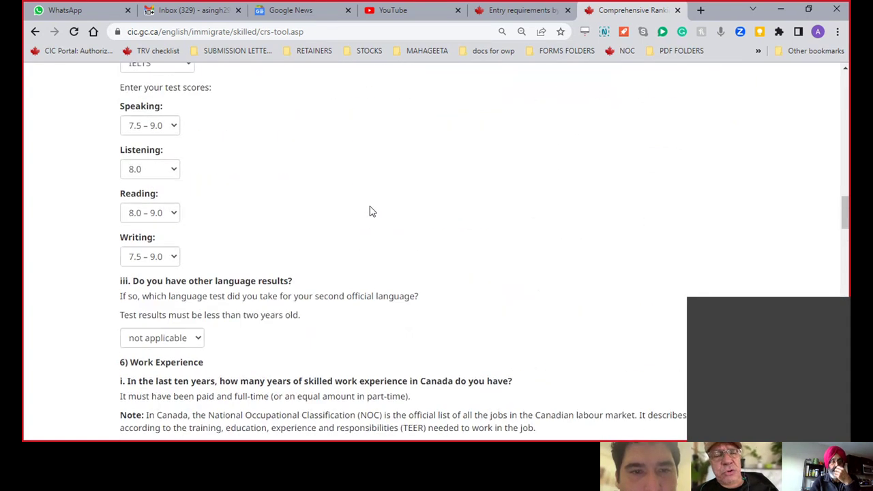
pyautogui.click(171, 154)
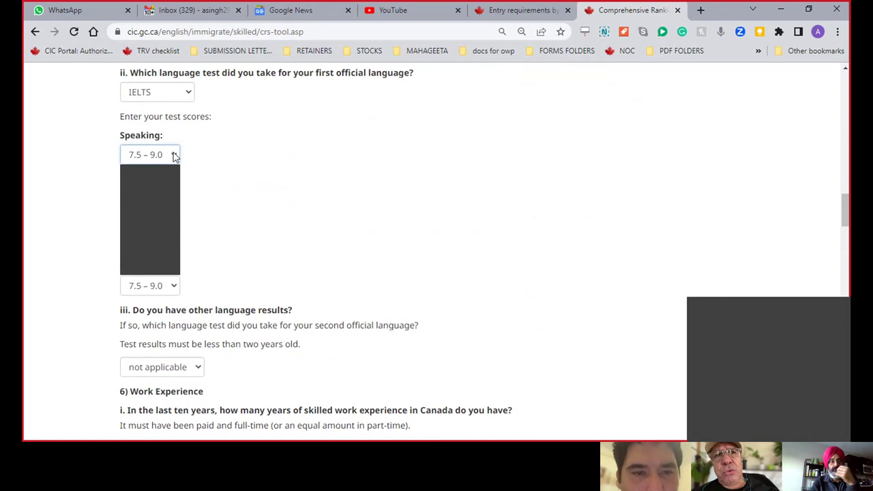
pyautogui.click(160, 198)
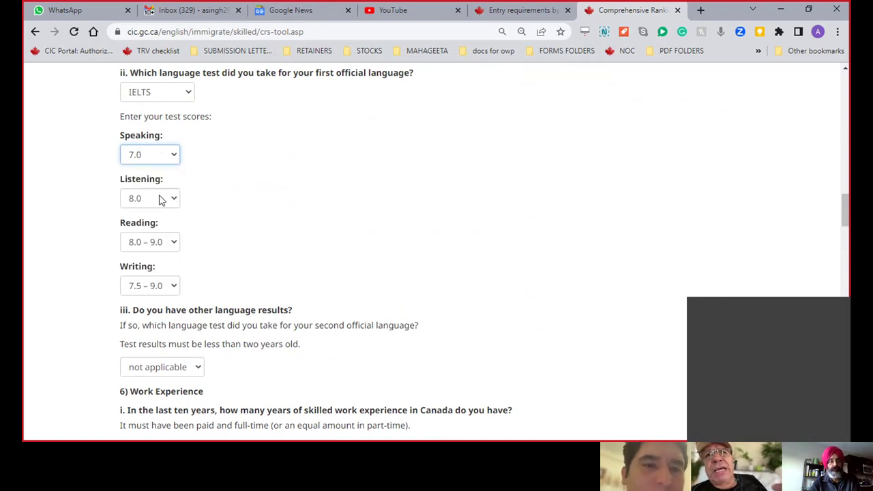
pyautogui.click(161, 199)
pyautogui.press('Up')
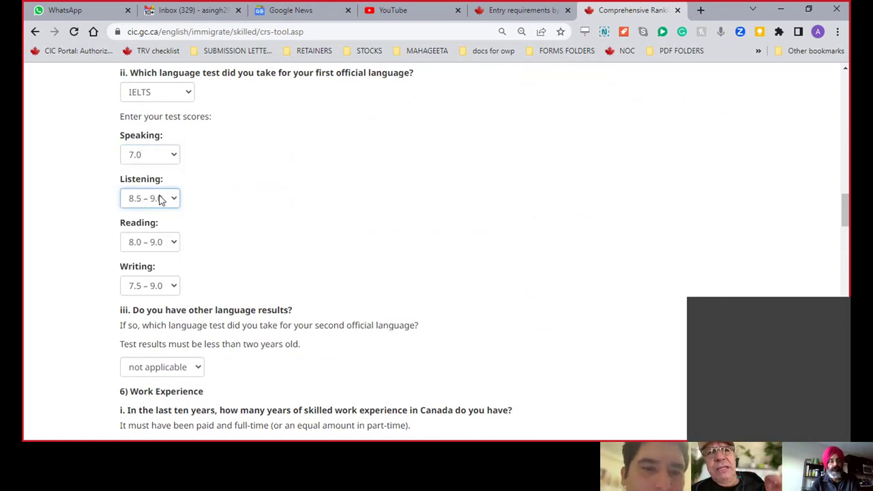
pyautogui.press('Down')
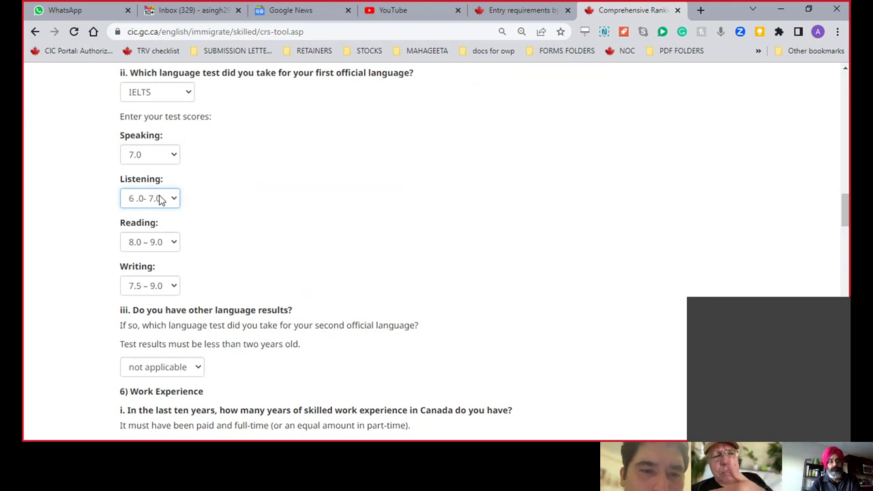
# Lower the applicant's IELTS reading score to 7.0 - 7.5 and writing score to 7.0.
pyautogui.press('Tab')
pyautogui.press('Down')
pyautogui.press('Down')
pyautogui.press('Tab')
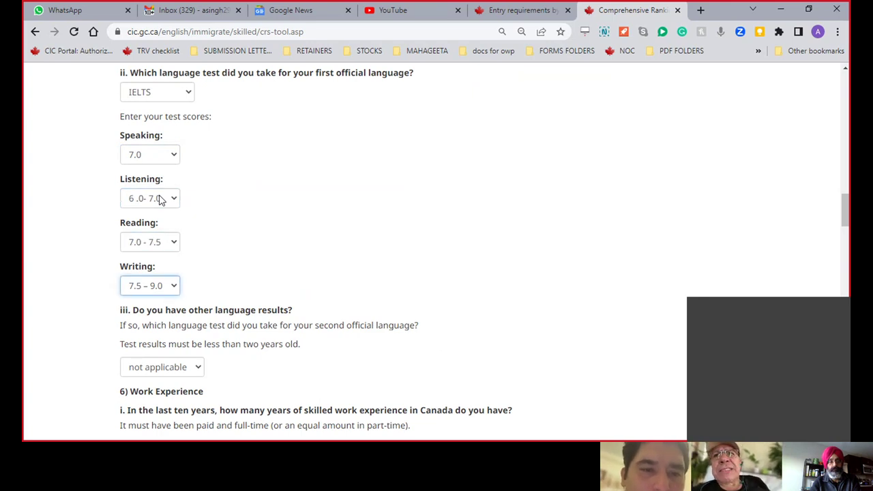
pyautogui.press('Down')
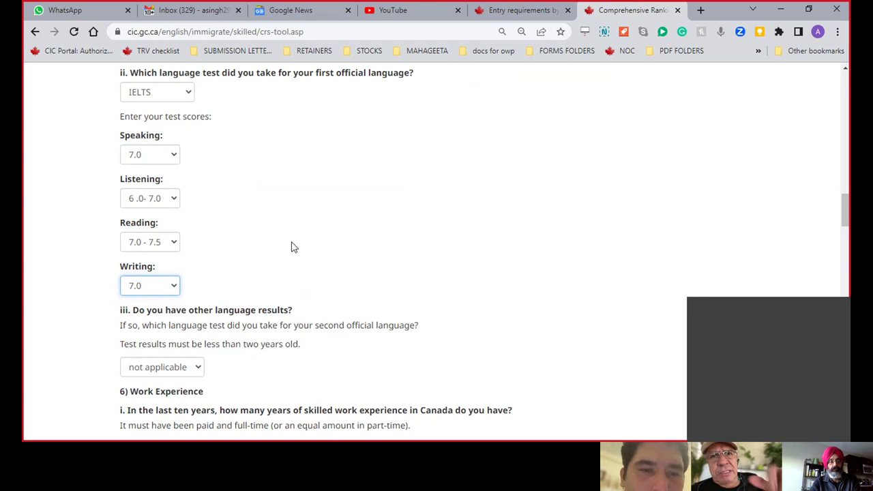
pyautogui.click(293, 246)
# Answer No to whether the spouse or common-law partner will come to Canada with the applicant.
pyautogui.scroll(-1, 293, 247)
pyautogui.scroll(-10, 292, 248)
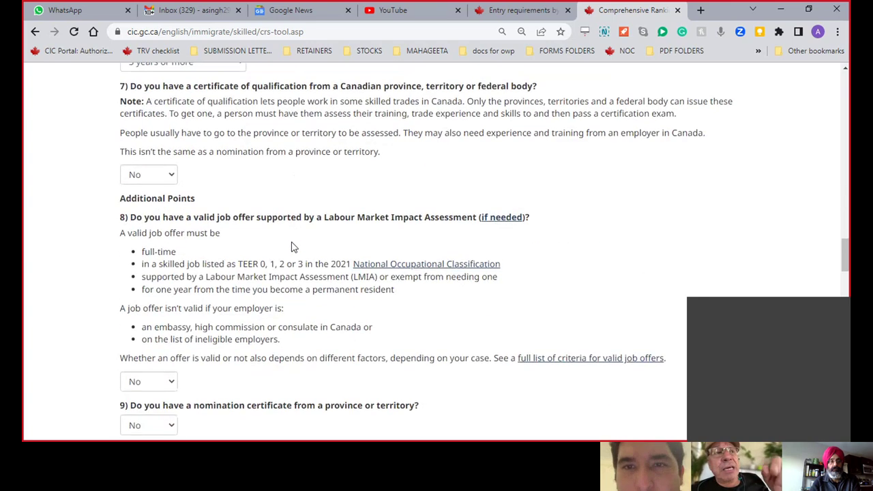
pyautogui.scroll(-3, 292, 248)
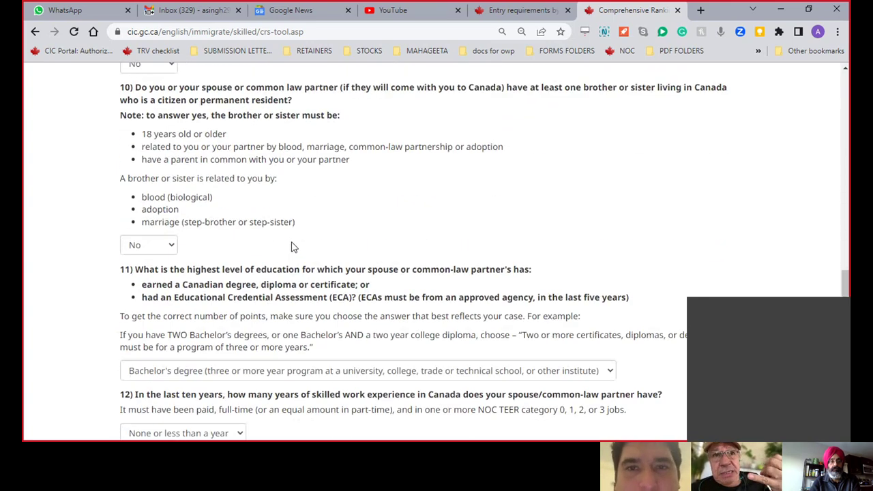
pyautogui.scroll(1, 293, 247)
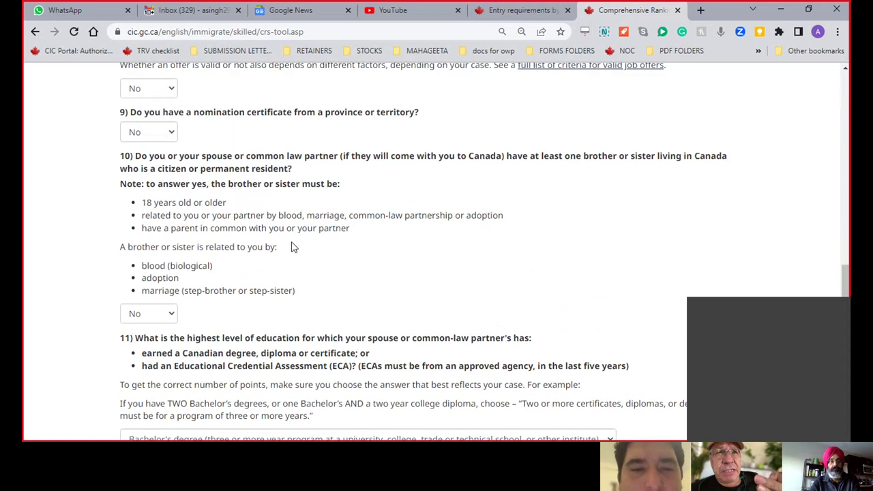
pyautogui.scroll(20, 293, 247)
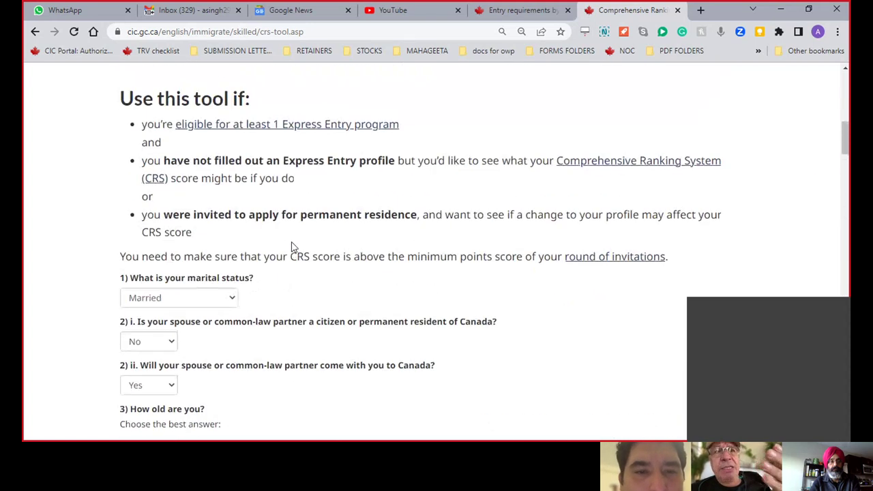
pyautogui.scroll(-1, 292, 247)
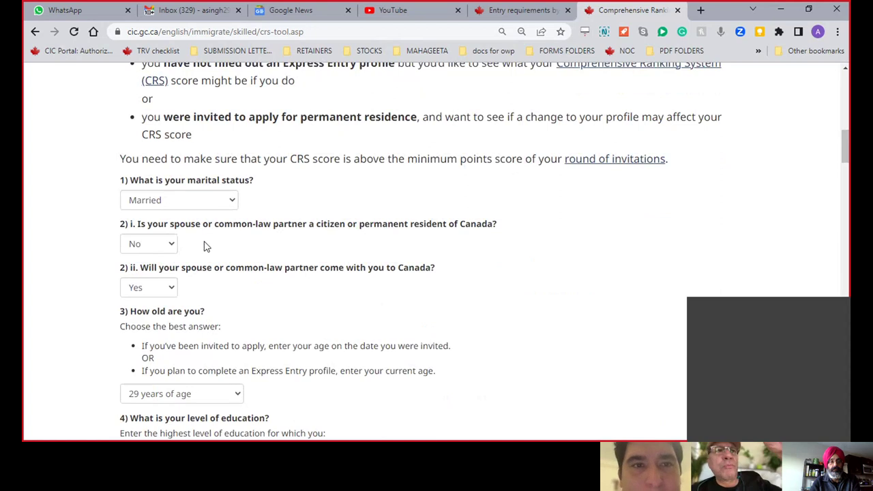
pyautogui.click(167, 289)
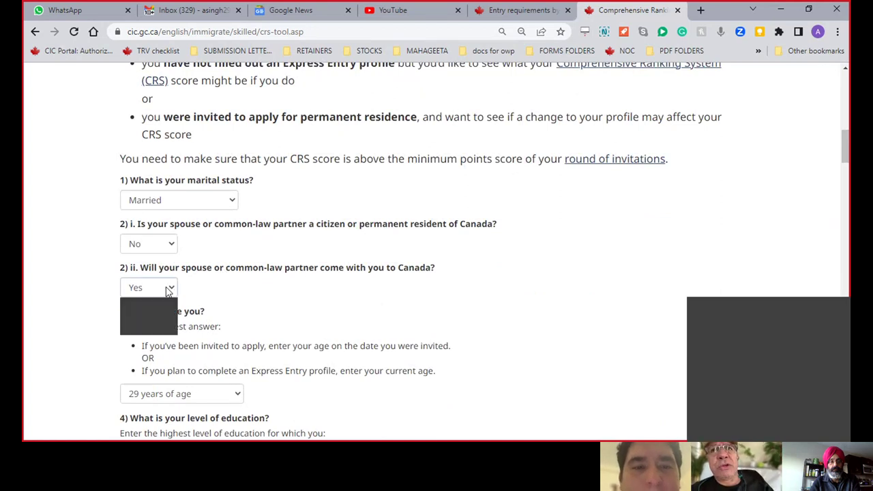
pyautogui.click(152, 316)
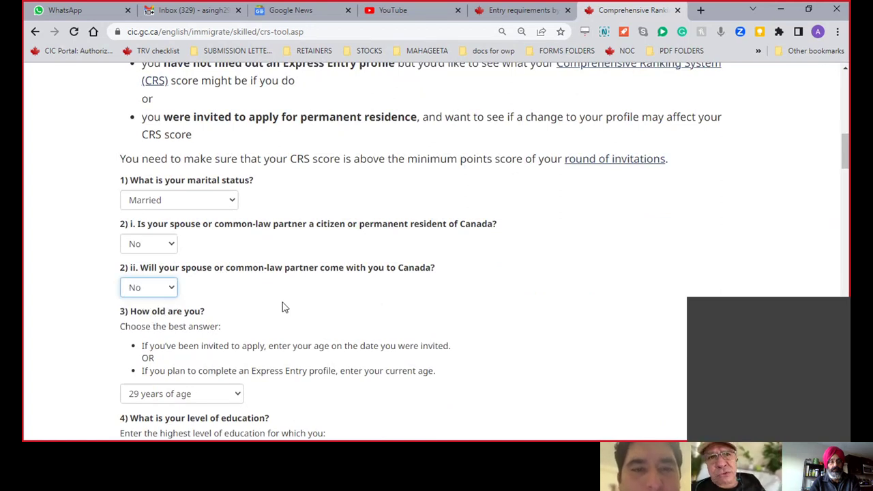
# Recalculate the Comprehensive Ranking System score for the unaccompanied applicant and review the additional points and grand total.
pyautogui.scroll(-1, 299, 312)
pyautogui.scroll(-12, 298, 313)
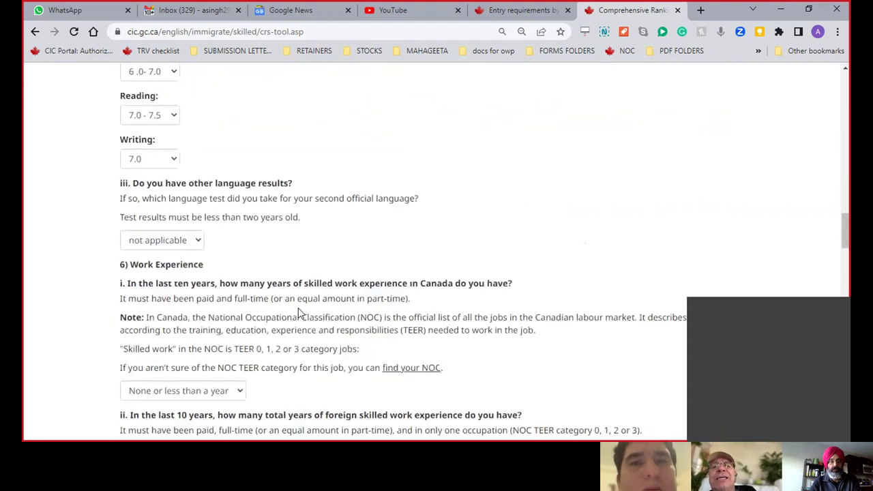
pyautogui.scroll(-5, 298, 312)
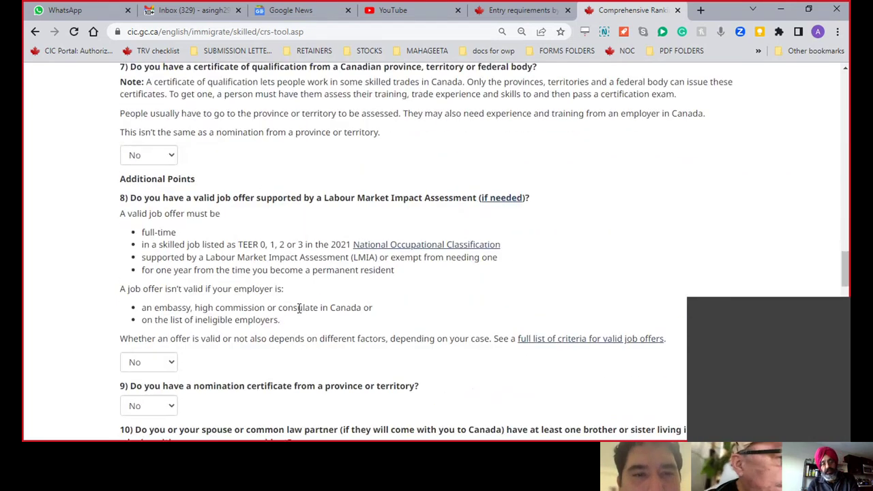
pyautogui.scroll(-8, 280, 315)
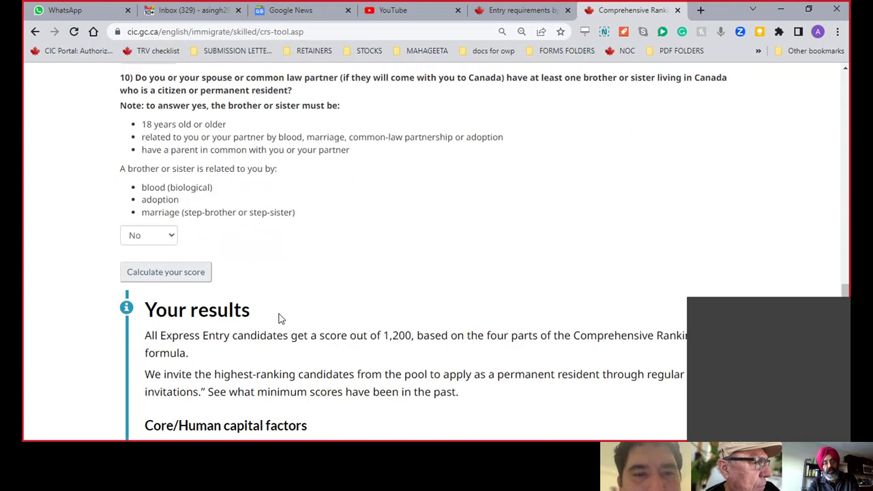
pyautogui.click(199, 276)
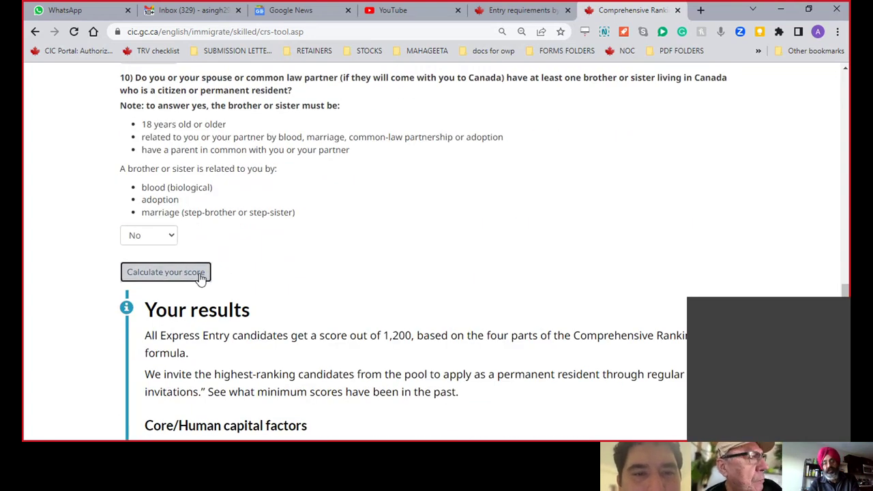
pyautogui.click(199, 276)
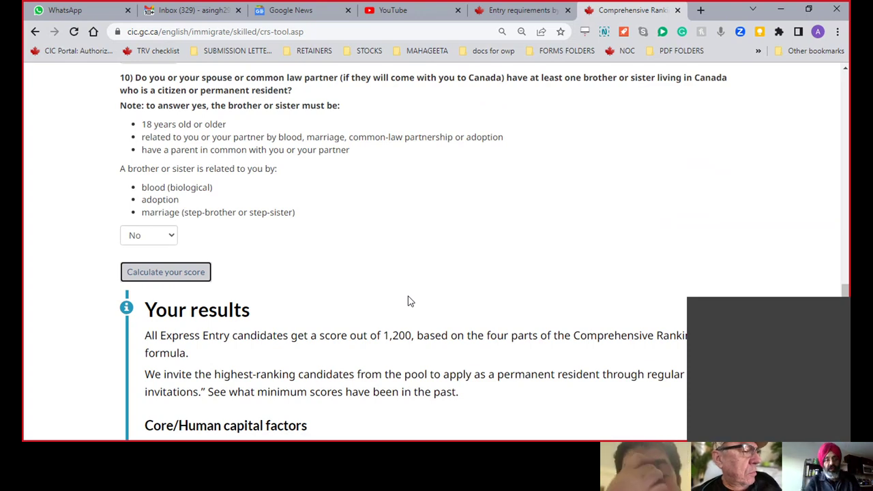
pyautogui.scroll(-12, 409, 302)
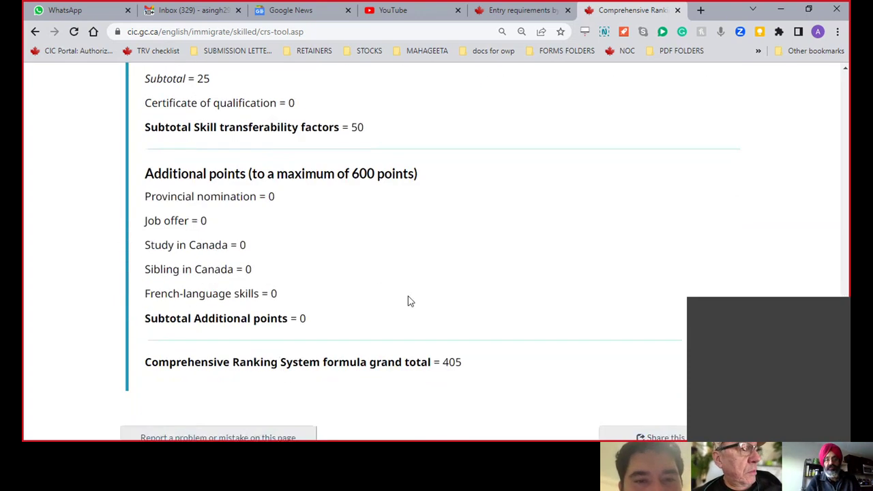
pyautogui.scroll(-2, 409, 302)
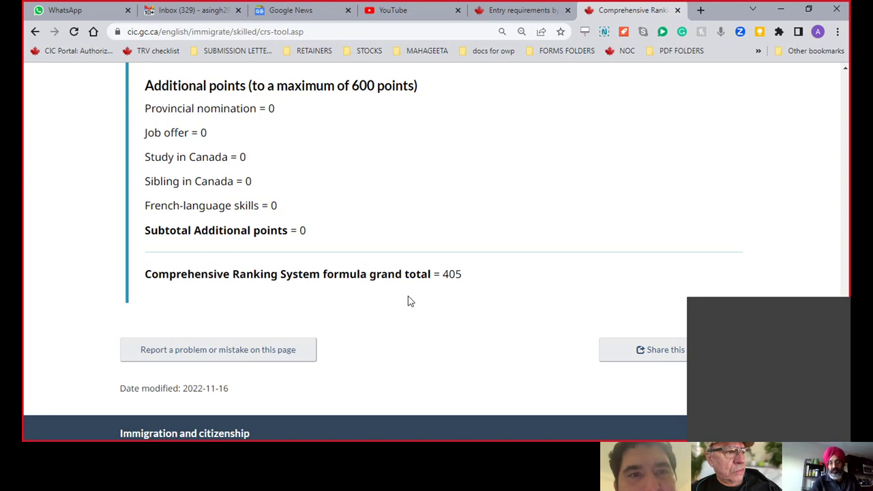
pyautogui.scroll(-1, 409, 301)
pyautogui.scroll(1, 409, 301)
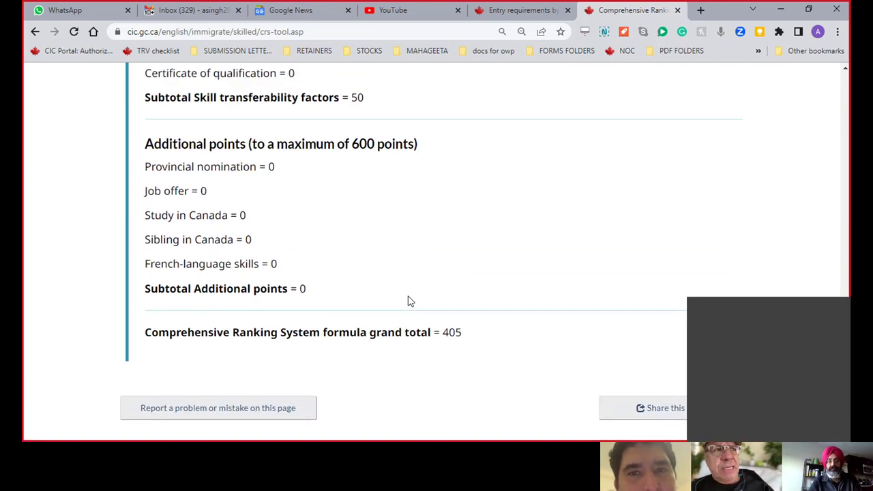